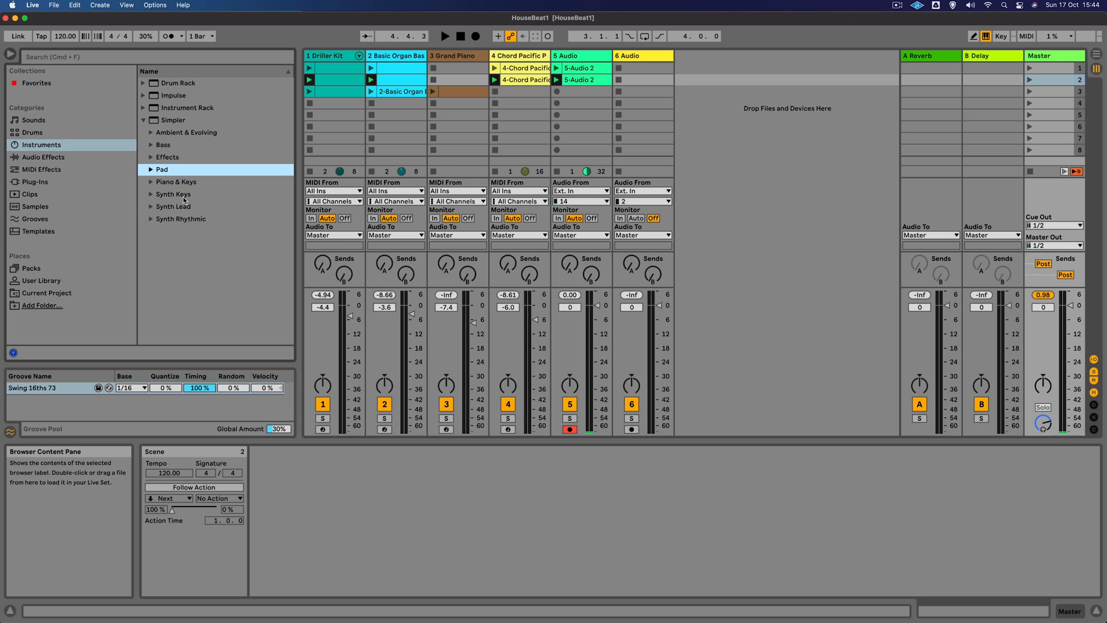
# Step: Select the Simpler instrument, and in Chrome look through MusicRadar's free female vocal samples page as far as the example sounds
pyautogui.click(165, 122)
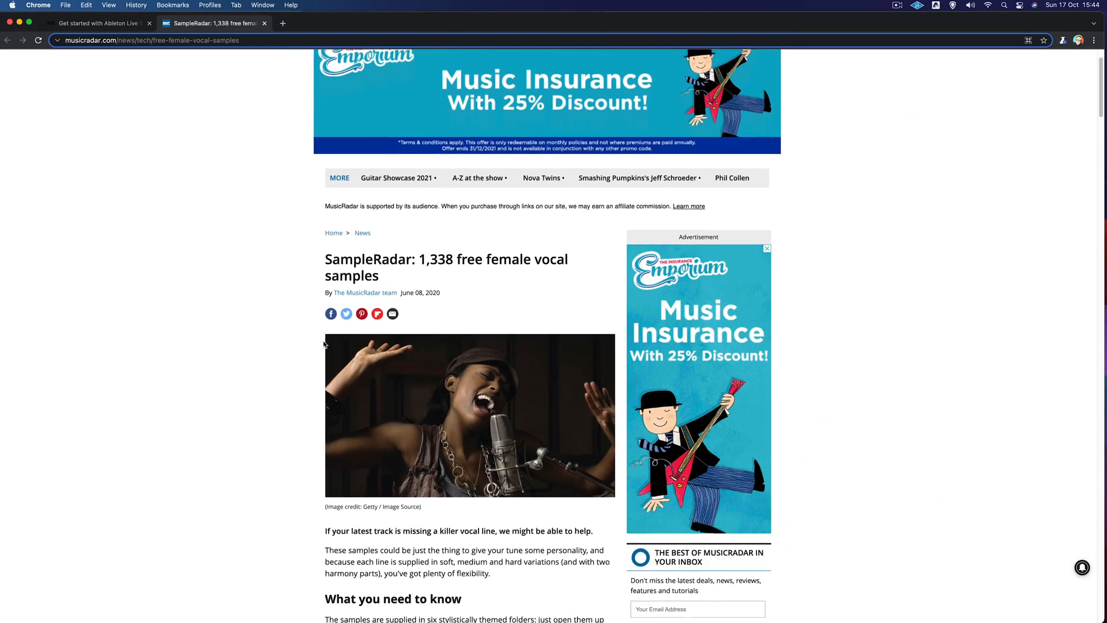
pyautogui.scroll(-15, 323, 345)
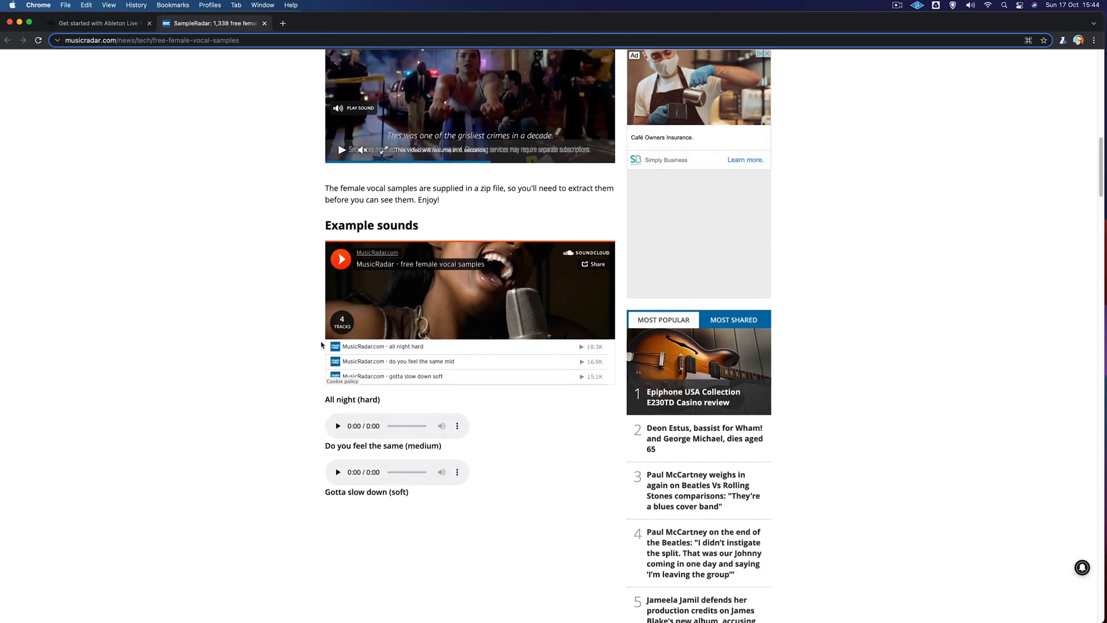
pyautogui.scroll(-9, 321, 344)
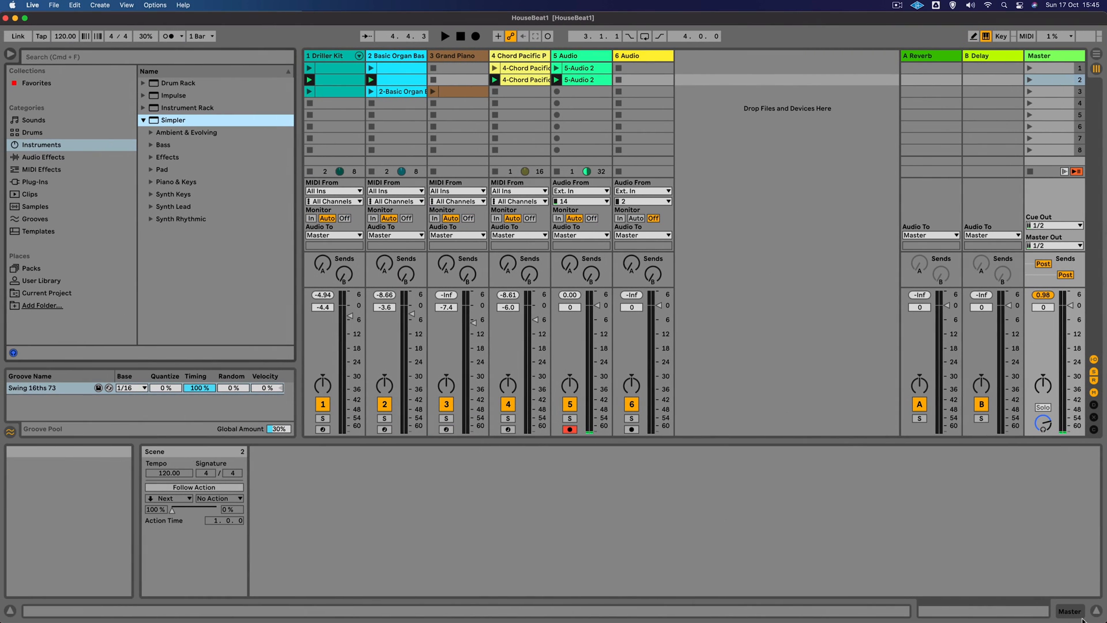
# Step: Narrow the Ableton Live window to expose the desktop, and open the musicradar-female-vocal-samples folder in Finder
pyautogui.moveTo(1102, 618); pyautogui.dragTo(1028, 618)
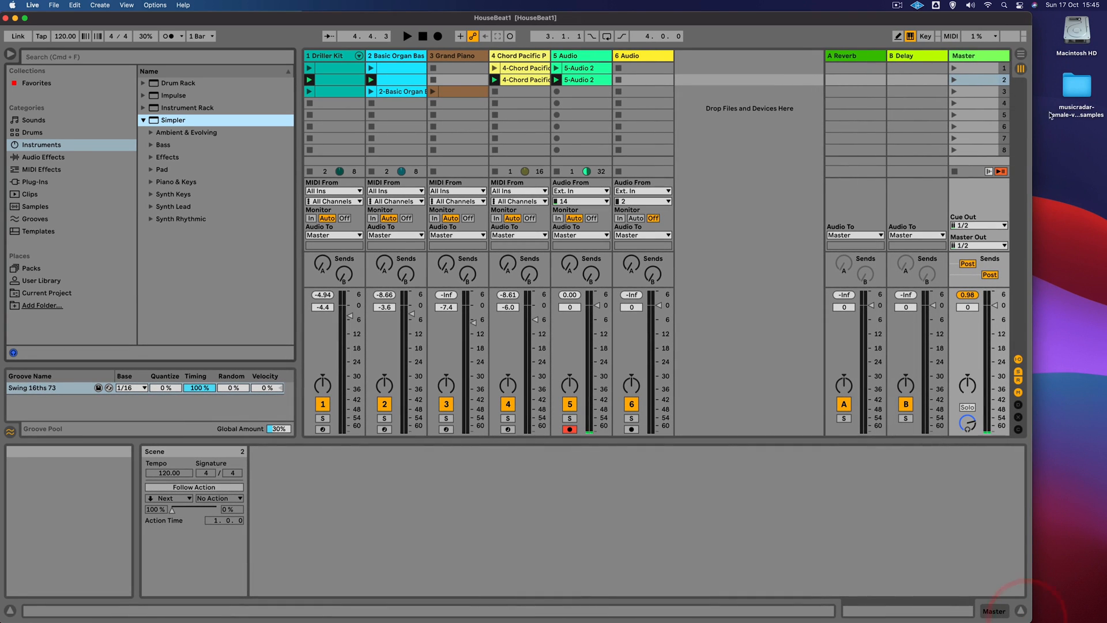
pyautogui.doubleClick(1078, 92)
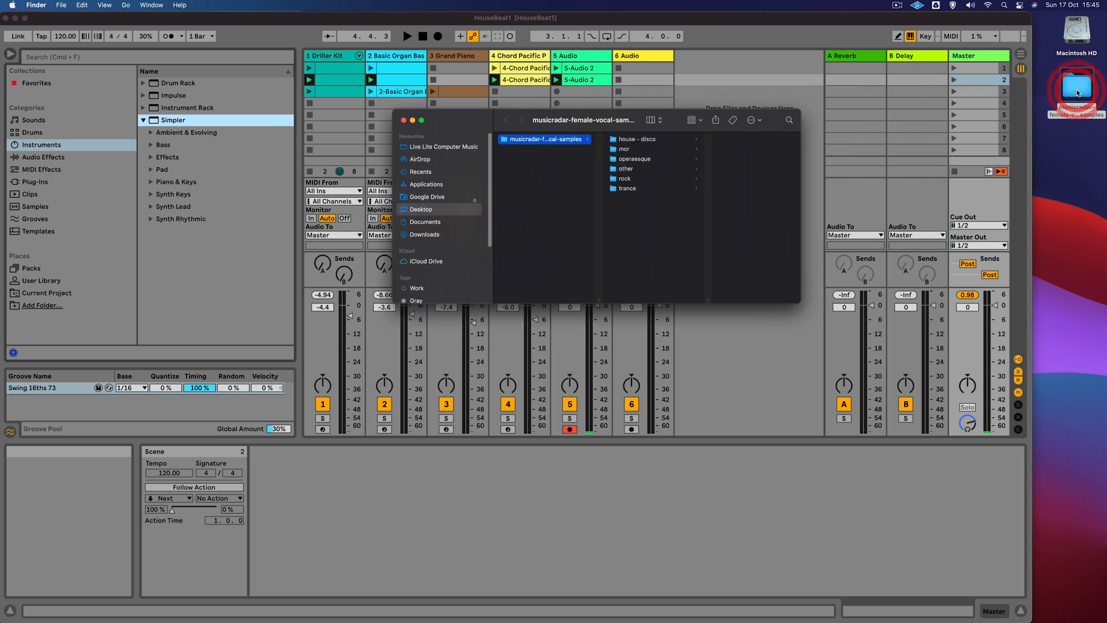
pyautogui.moveTo(412, 134); pyautogui.dragTo(517, 184)
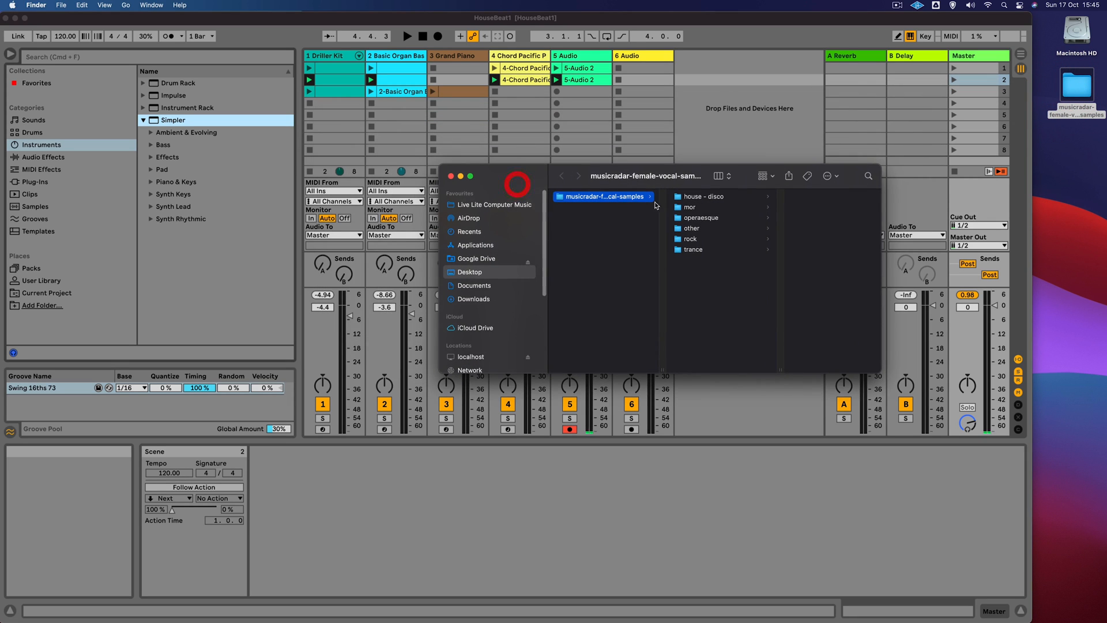
# Step: Look through the mor, operaesque, other, rock, trance and house - disco subfolders of the vocal sample collection
pyautogui.click(693, 198)
pyautogui.click(691, 206)
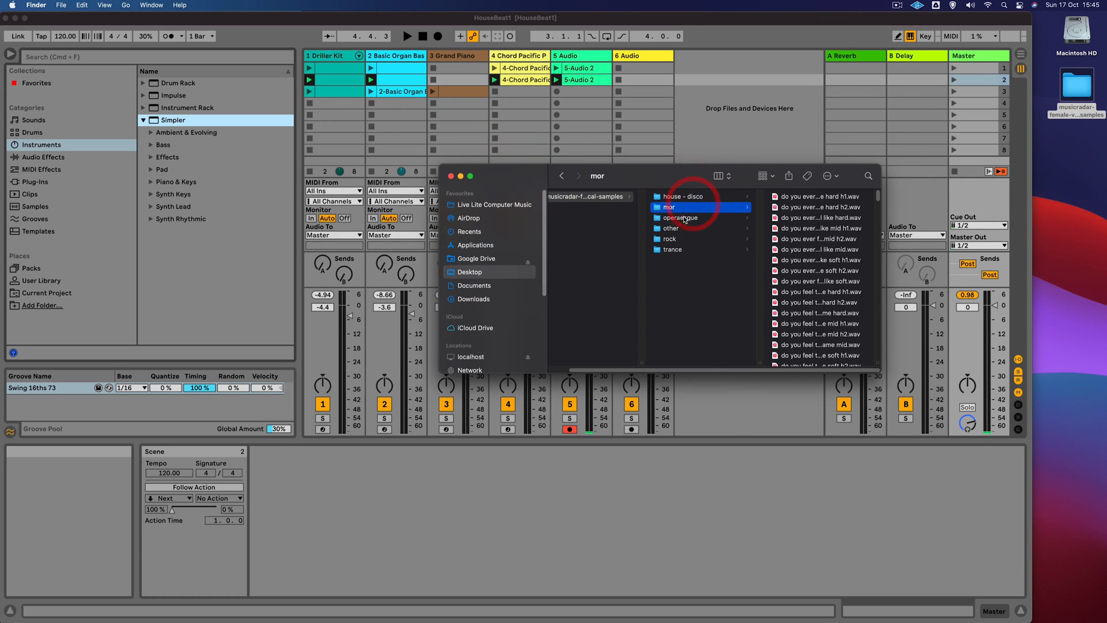
pyautogui.click(684, 218)
pyautogui.click(678, 229)
pyautogui.click(677, 239)
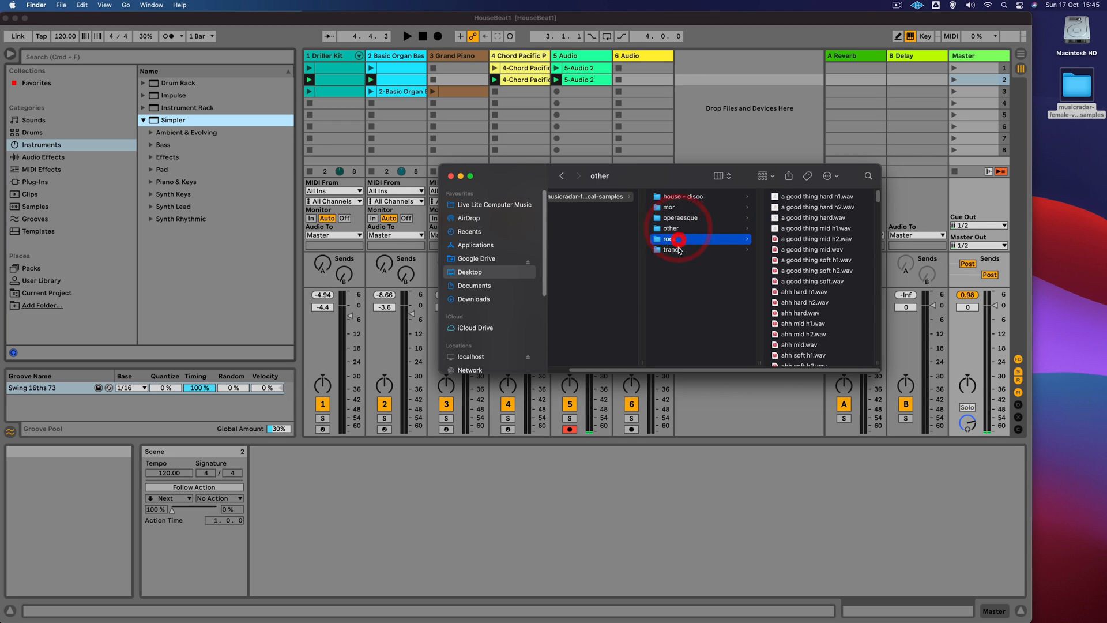
pyautogui.click(675, 249)
pyautogui.click(684, 197)
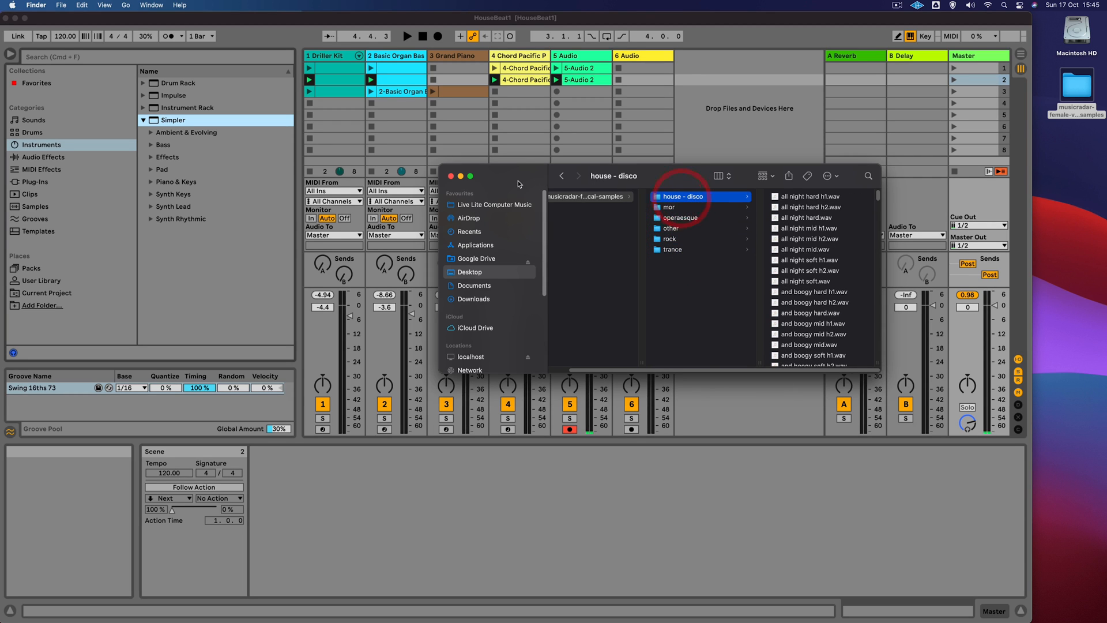
# Step: Add the musicradar-female-vocal-samples folder to Places in Ableton Live, allow access to the Desktop folder, and show the folder's contents
pyautogui.moveTo(524, 185); pyautogui.dragTo(541, 182)
pyautogui.moveTo(665, 369); pyautogui.dragTo(635, 369)
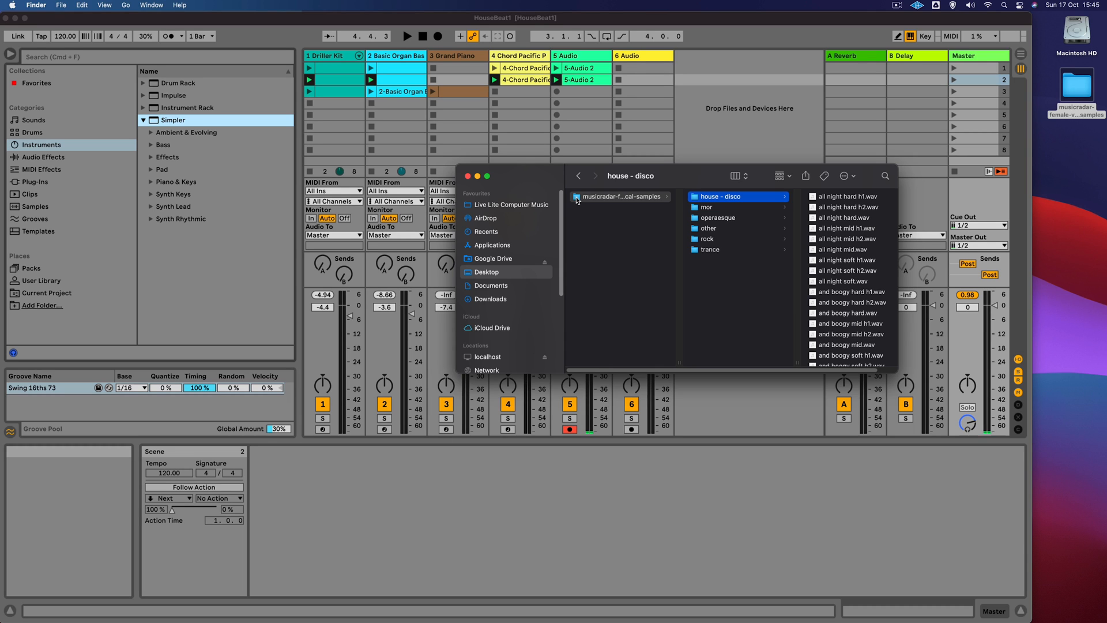
pyautogui.moveTo(577, 200); pyautogui.dragTo(60, 307)
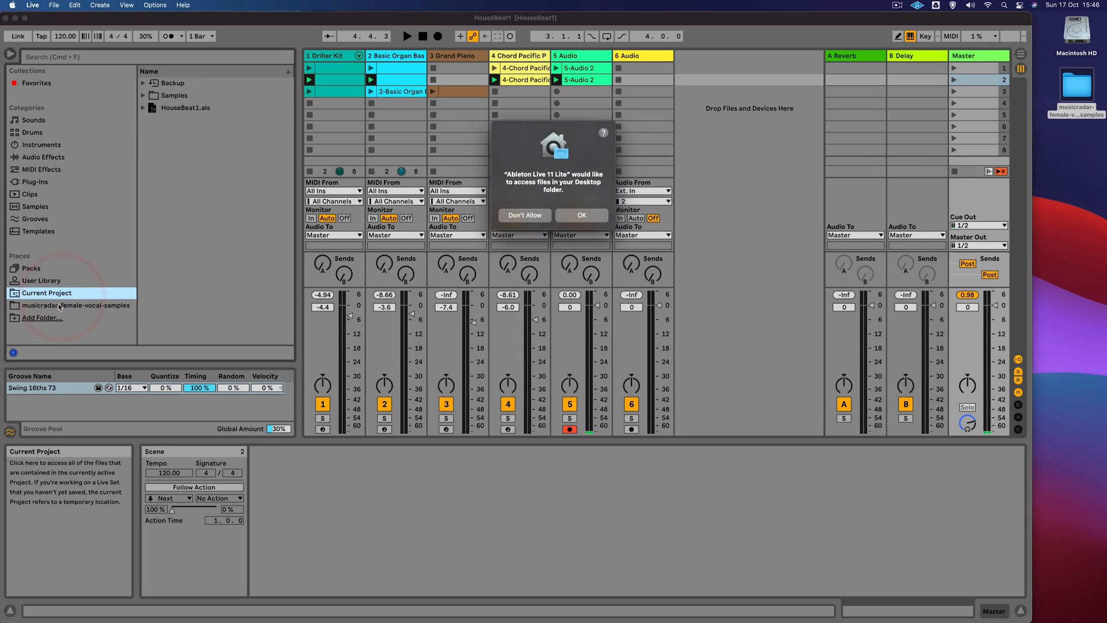
pyautogui.click(571, 217)
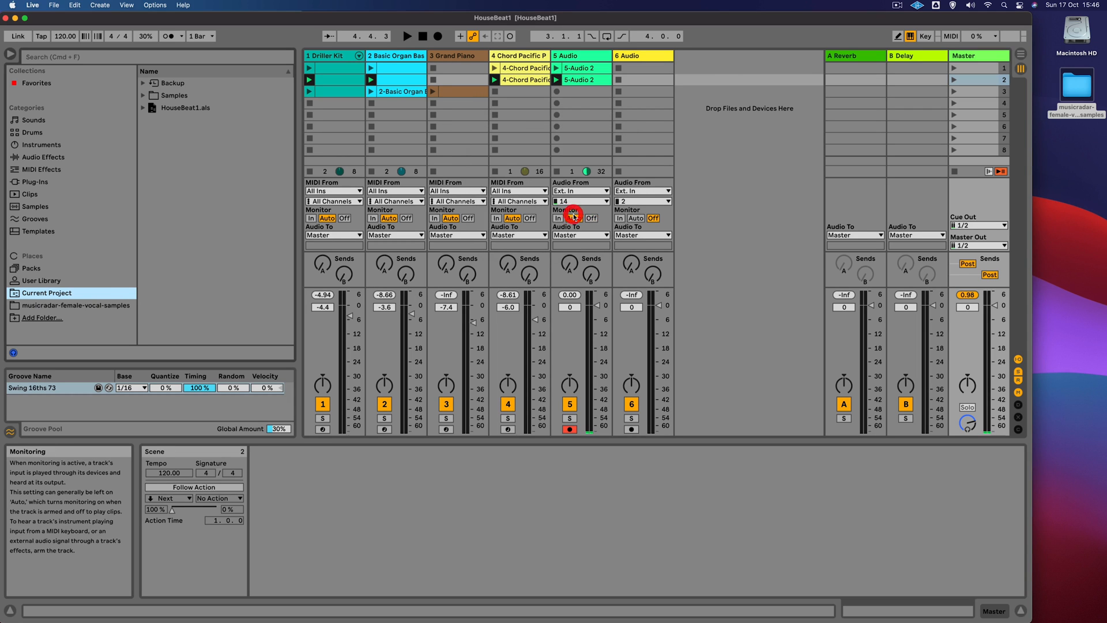
pyautogui.click(61, 306)
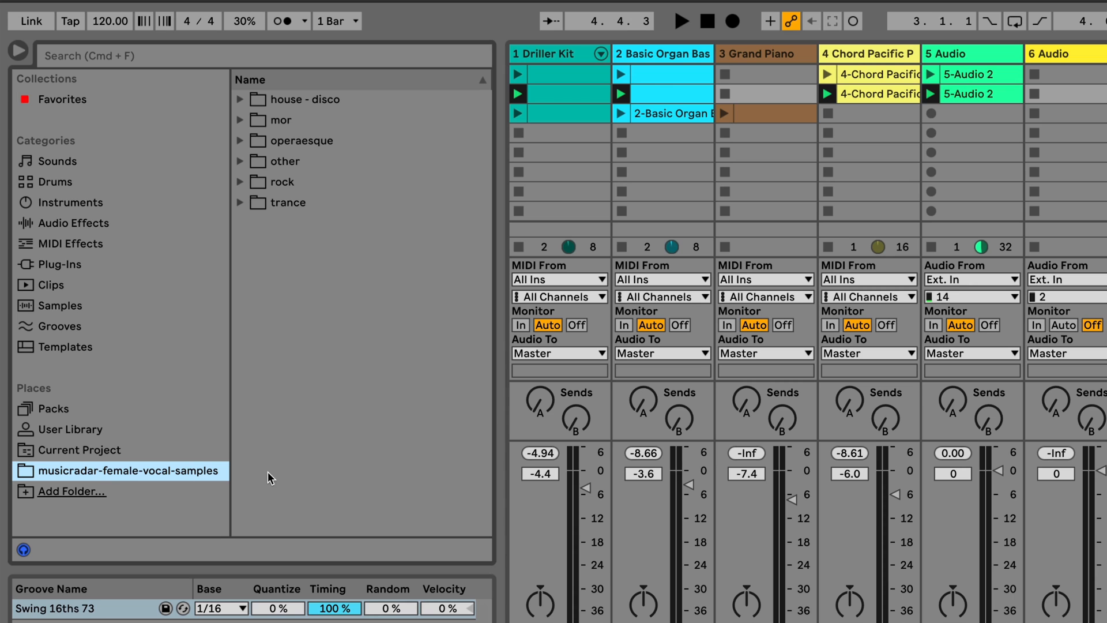
# Step: Look inside the trance and rock folders of the added vocal sample collection
pyautogui.click(240, 203)
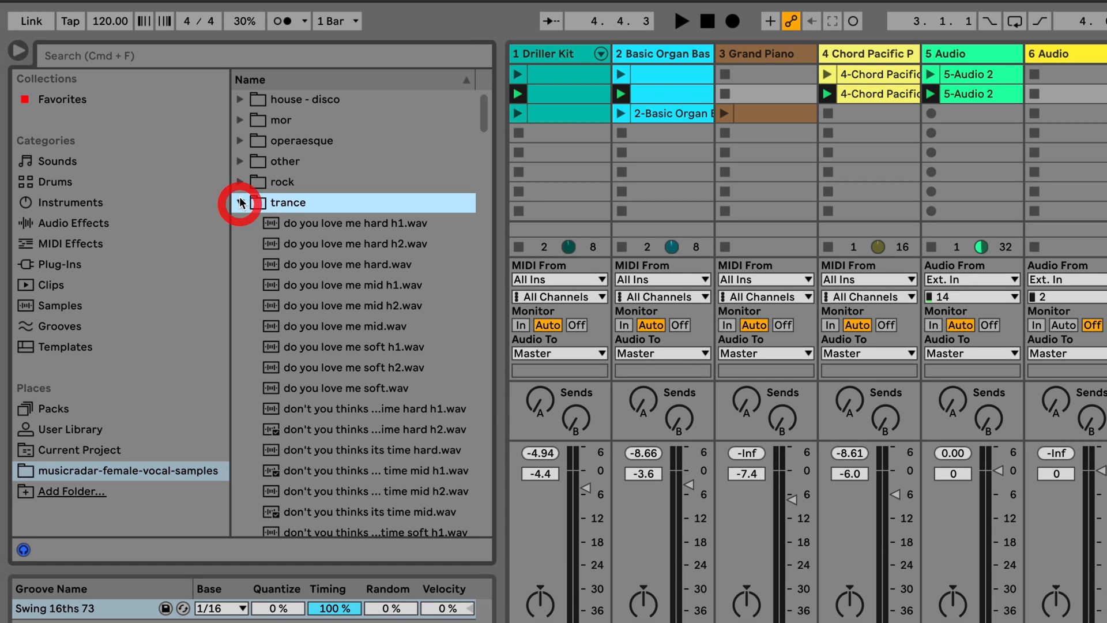
pyautogui.click(239, 182)
pyautogui.click(239, 181)
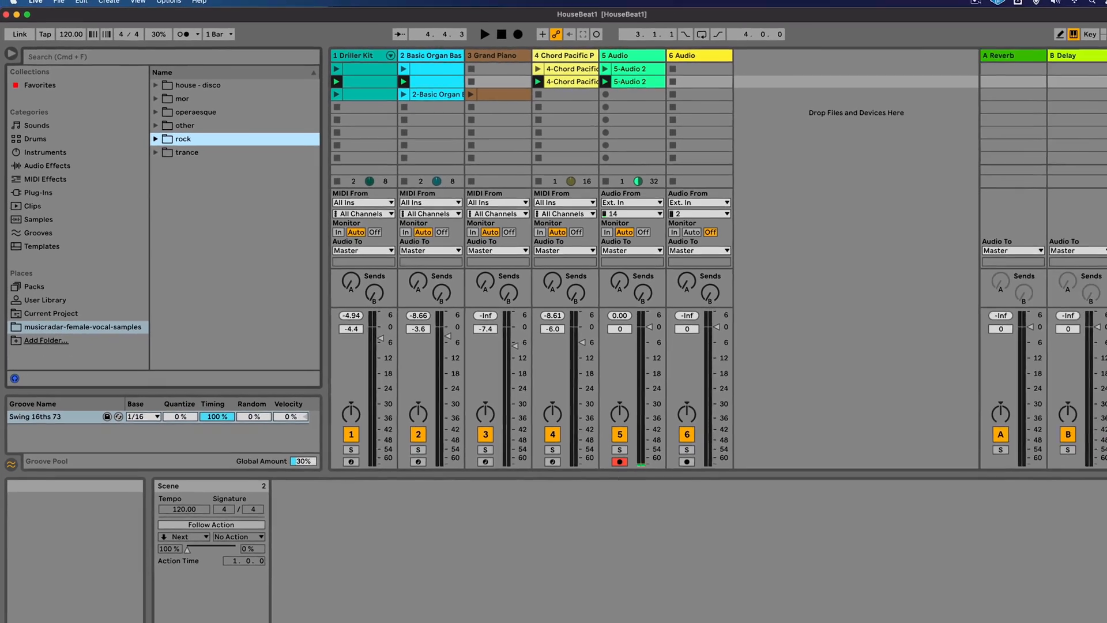
# Step: Insert a MIDI track after the 5 Audio track and delete the empty audio track at the end of the set
pyautogui.click(760, 57)
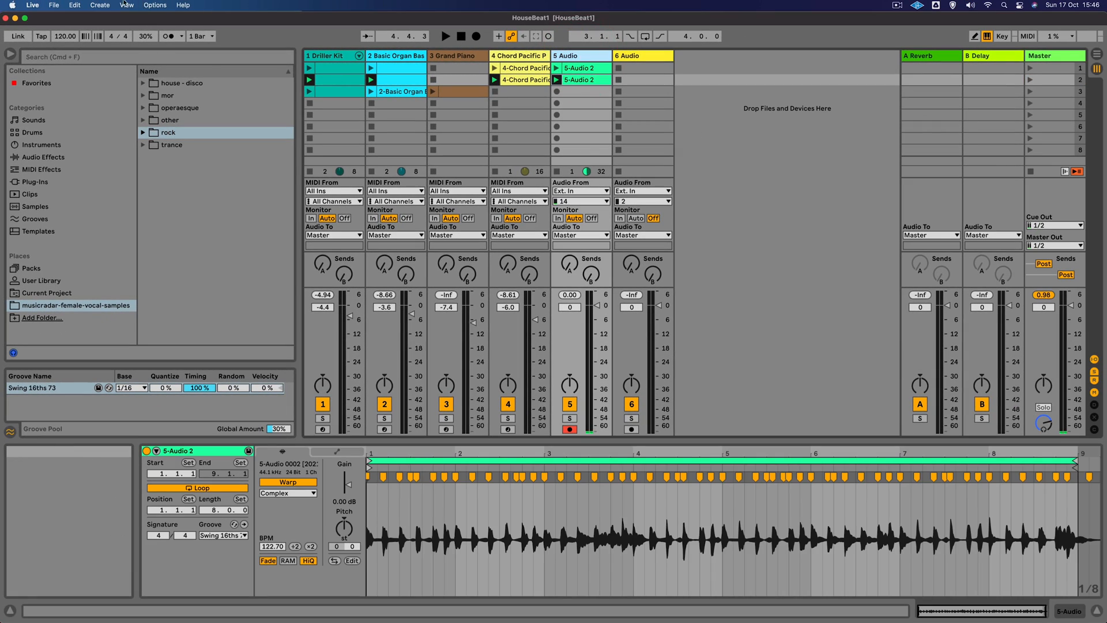
pyautogui.click(100, 5)
pyautogui.click(108, 29)
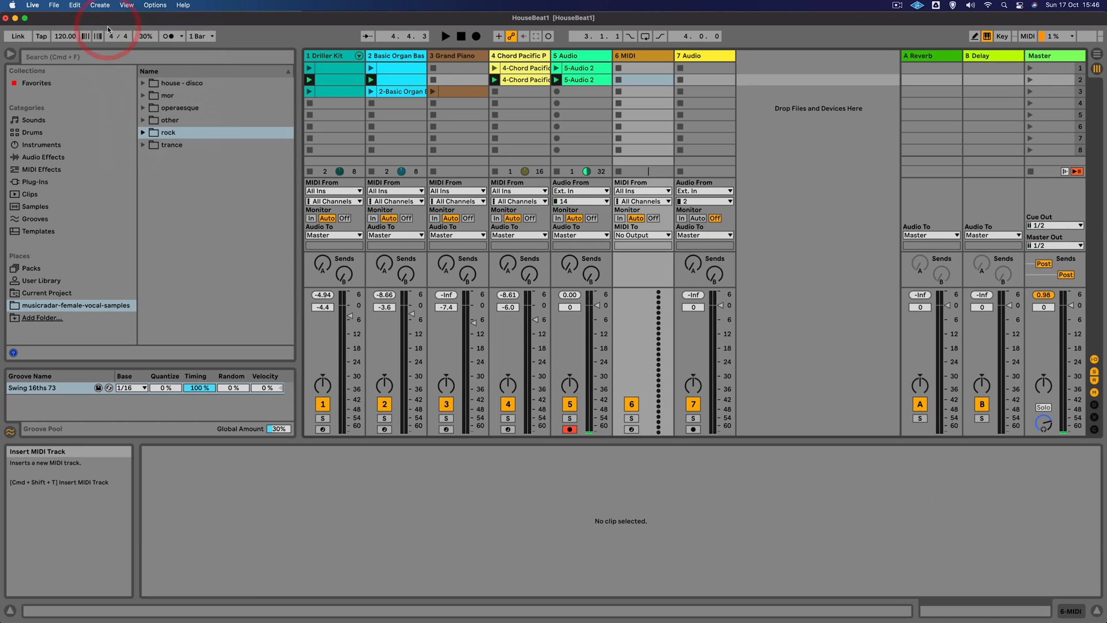
pyautogui.click(704, 56)
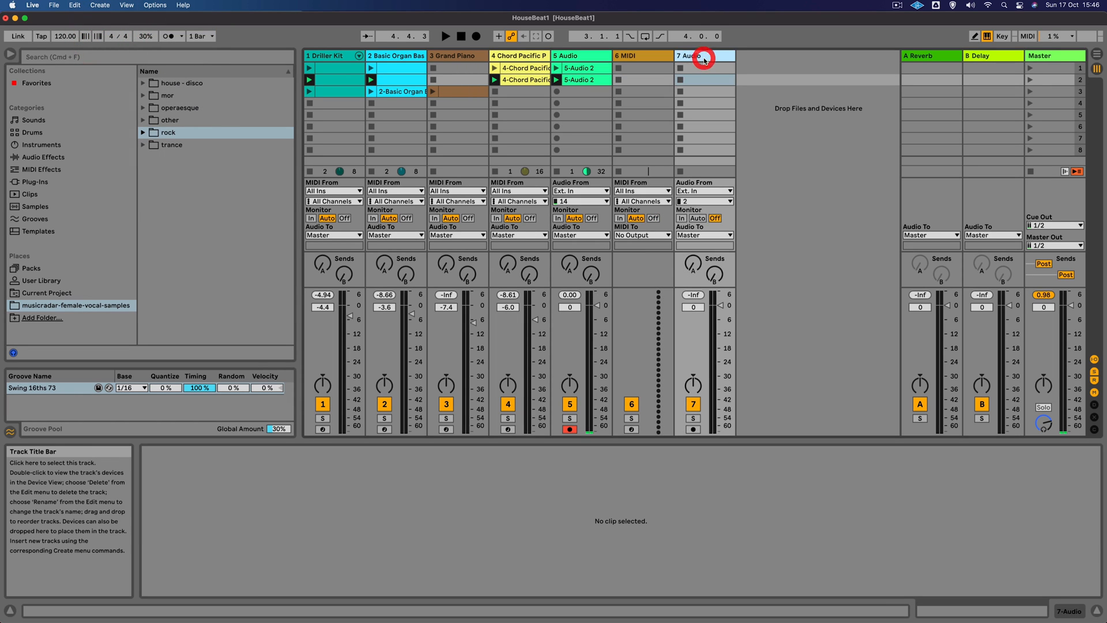
pyautogui.press('Delete')
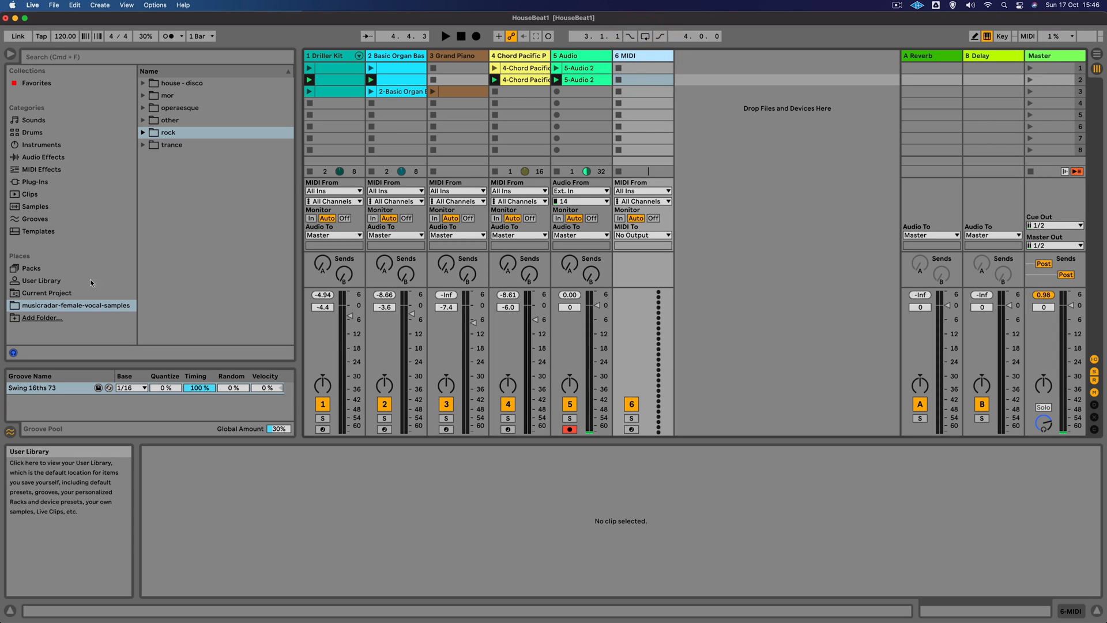
# Step: Preview trance vocal samples, including do you love me soft h2, find your destiny hard and got a lot of love soft h2
pyautogui.click(143, 144)
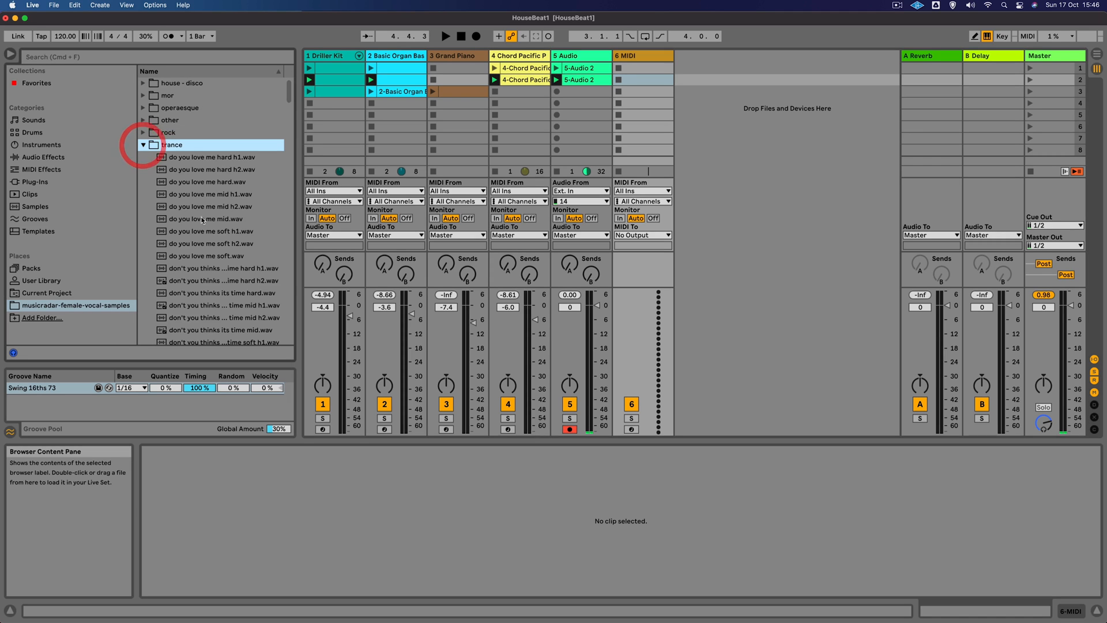
pyautogui.click(201, 243)
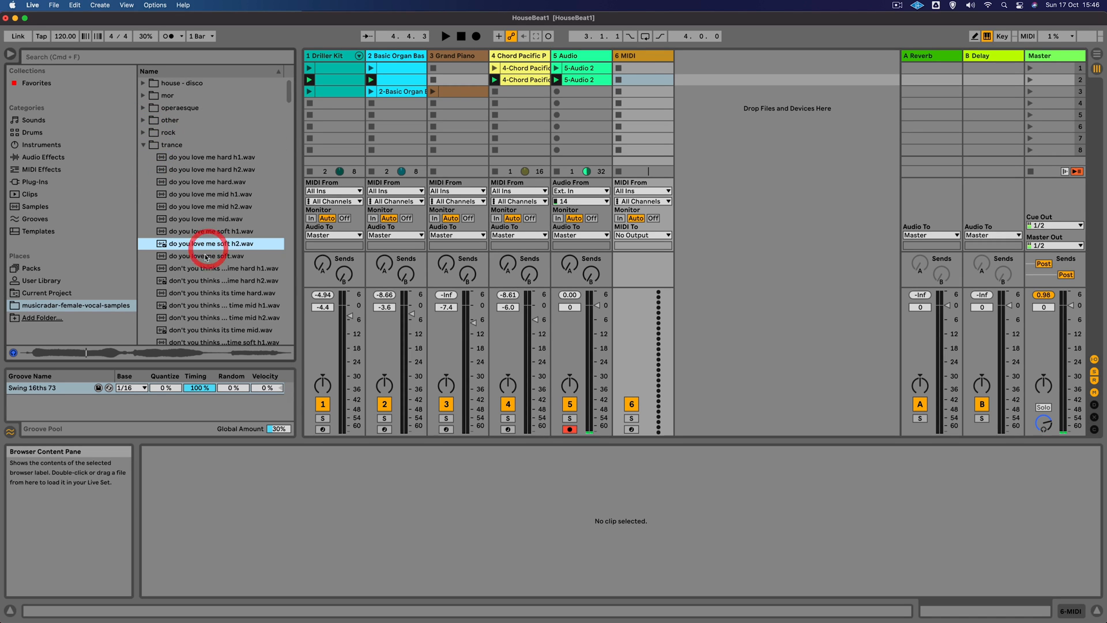
pyautogui.click(207, 269)
pyautogui.scroll(-5, 207, 270)
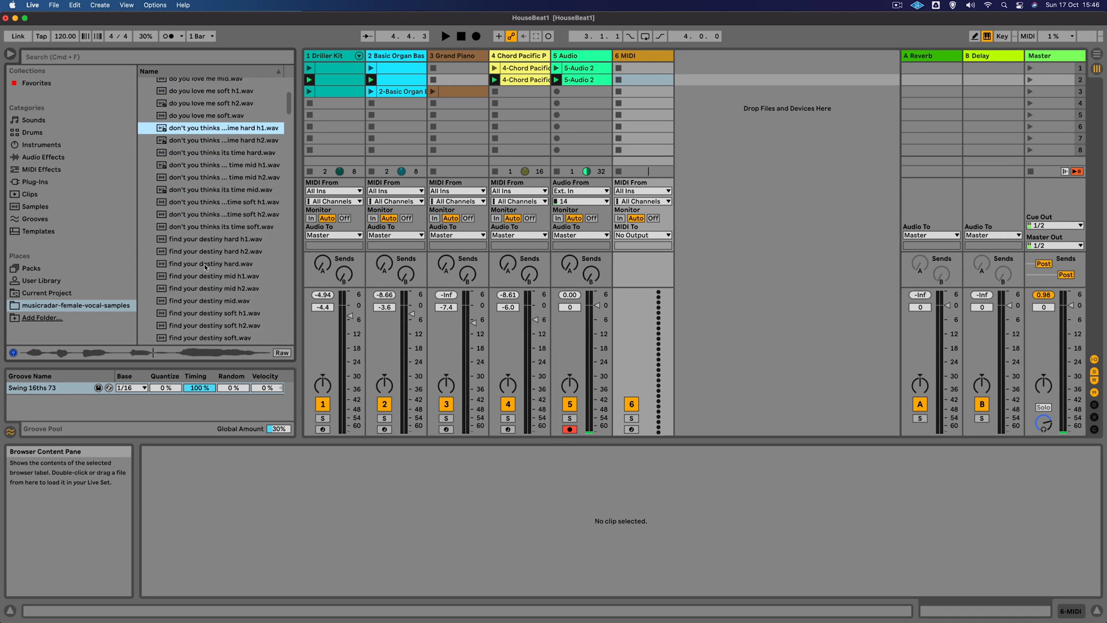
pyautogui.click(207, 264)
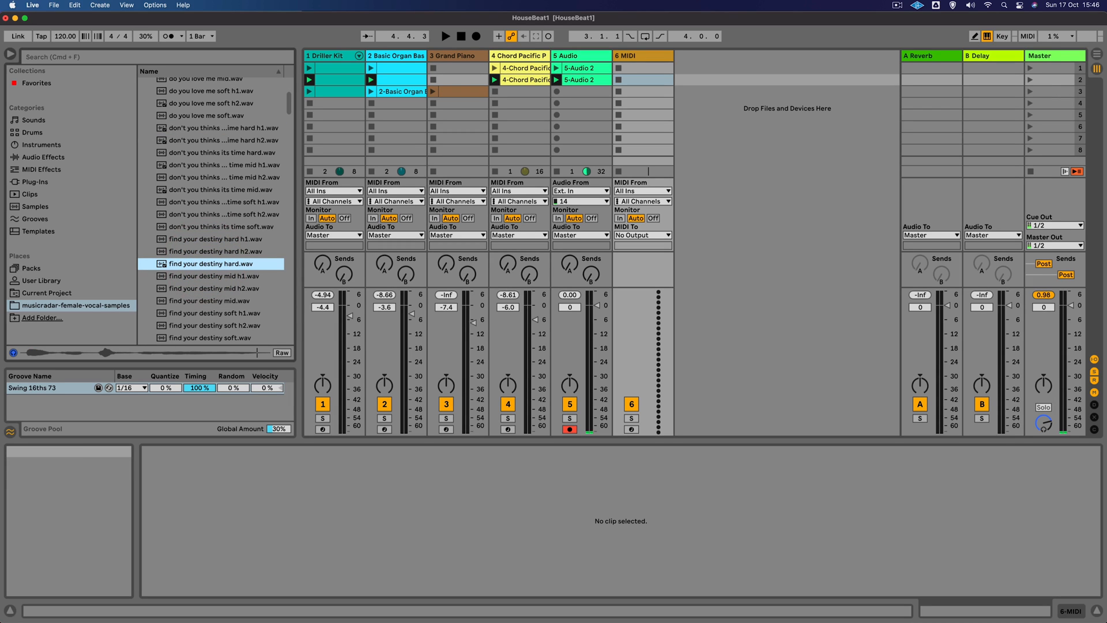
pyautogui.scroll(-7, 191, 281)
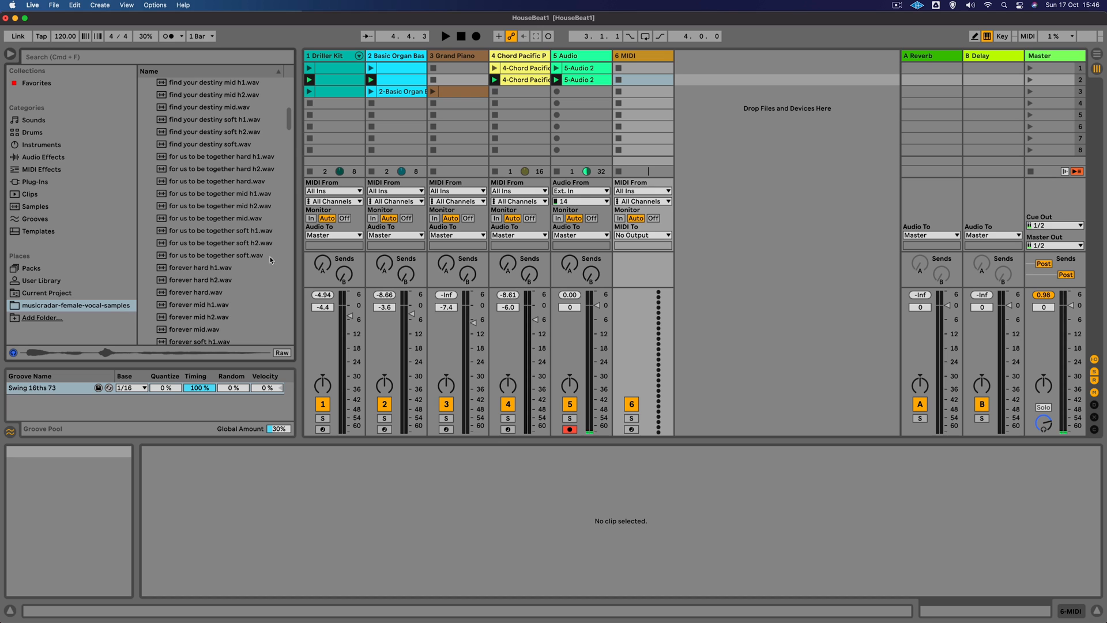
pyautogui.scroll(-8, 201, 274)
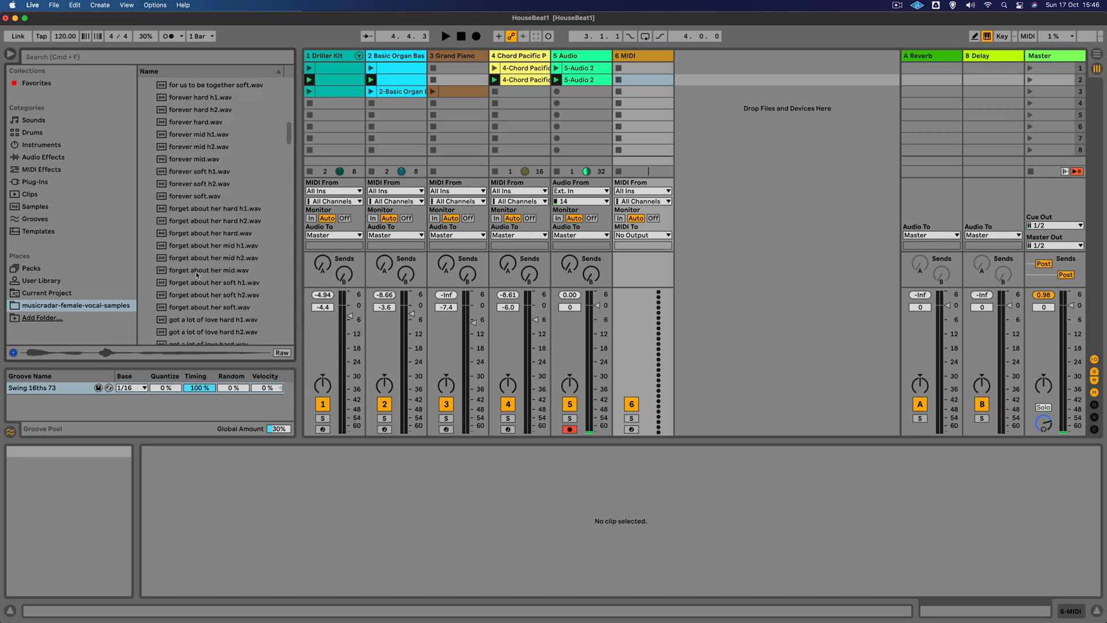
pyautogui.scroll(-3, 202, 266)
pyautogui.click(193, 265)
pyautogui.scroll(-4, 201, 262)
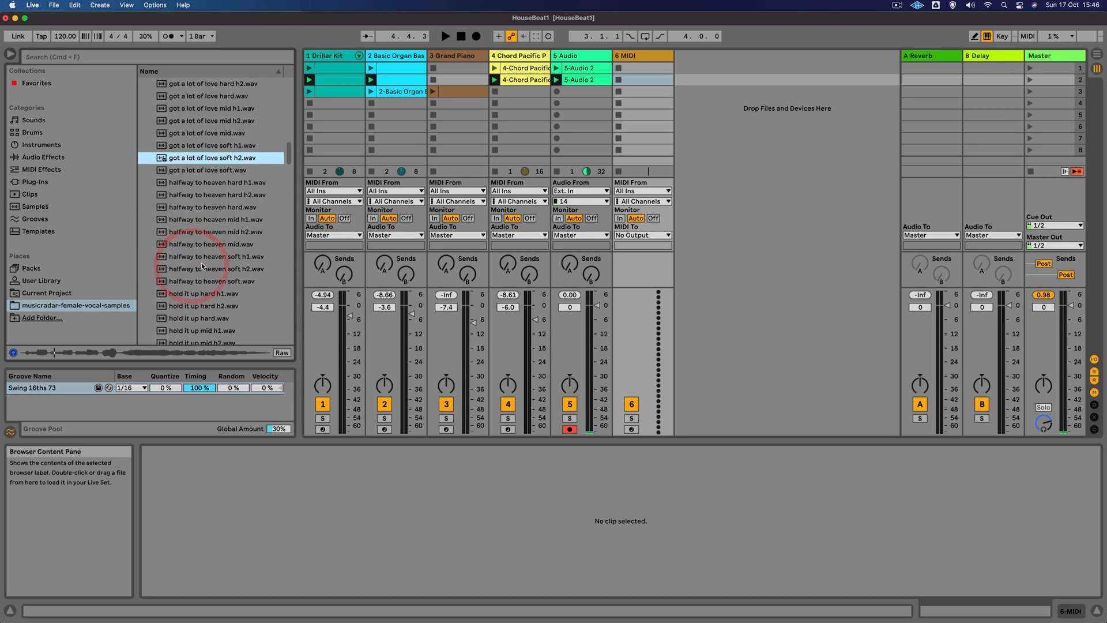
# Step: Preview the hold it up samples hard h2, soft h2 and soft h1 in the trance folder
pyautogui.scroll(-3, 202, 265)
pyautogui.click(206, 268)
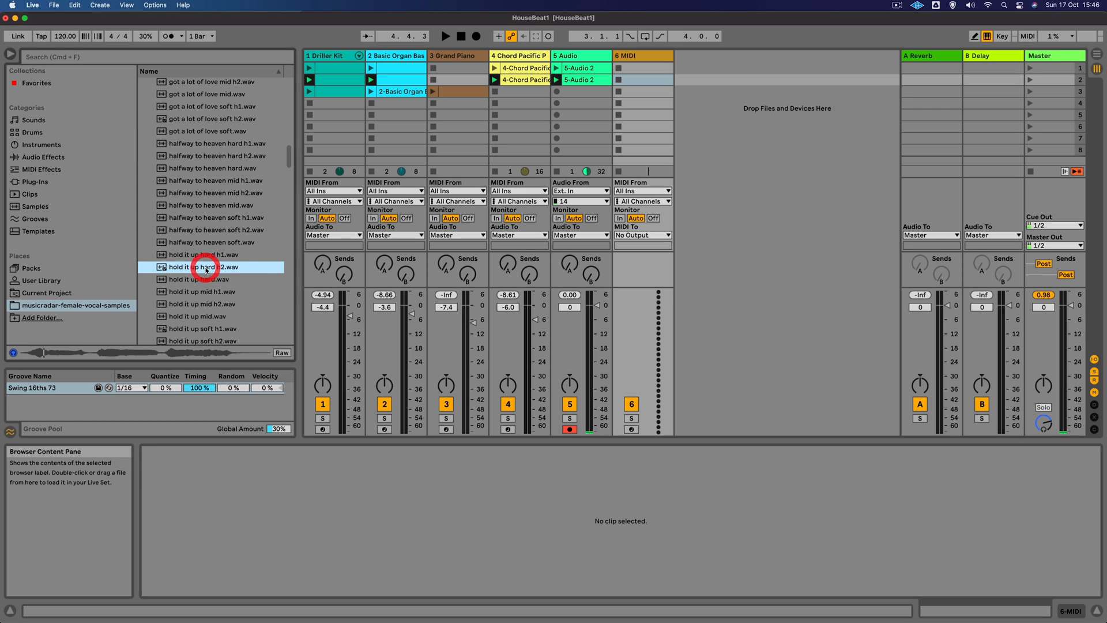
pyautogui.scroll(-2, 205, 269)
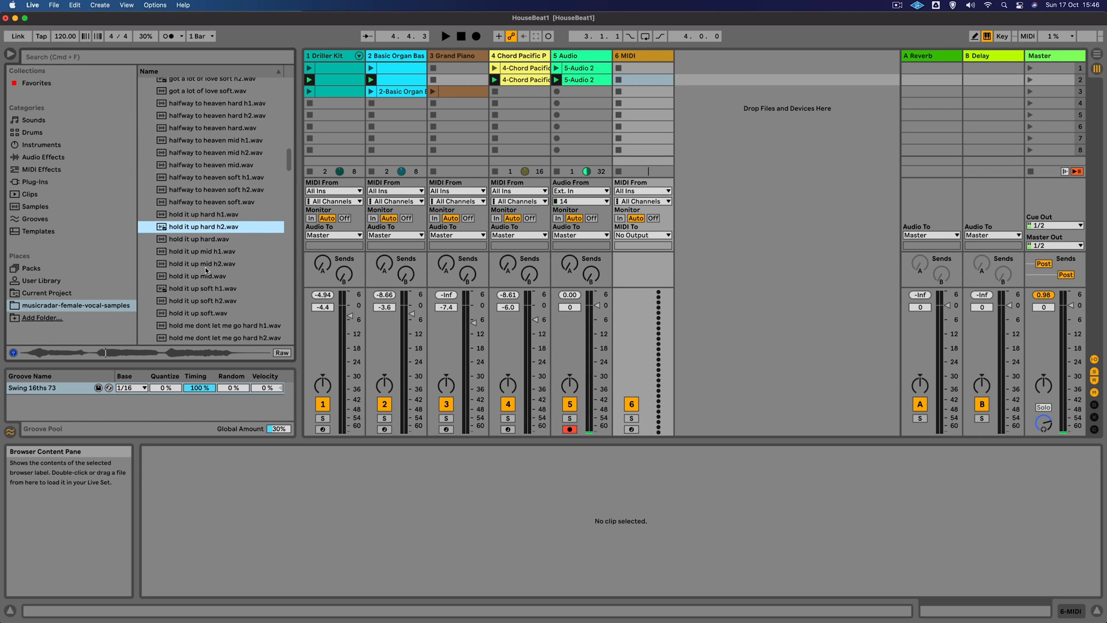
pyautogui.click(206, 299)
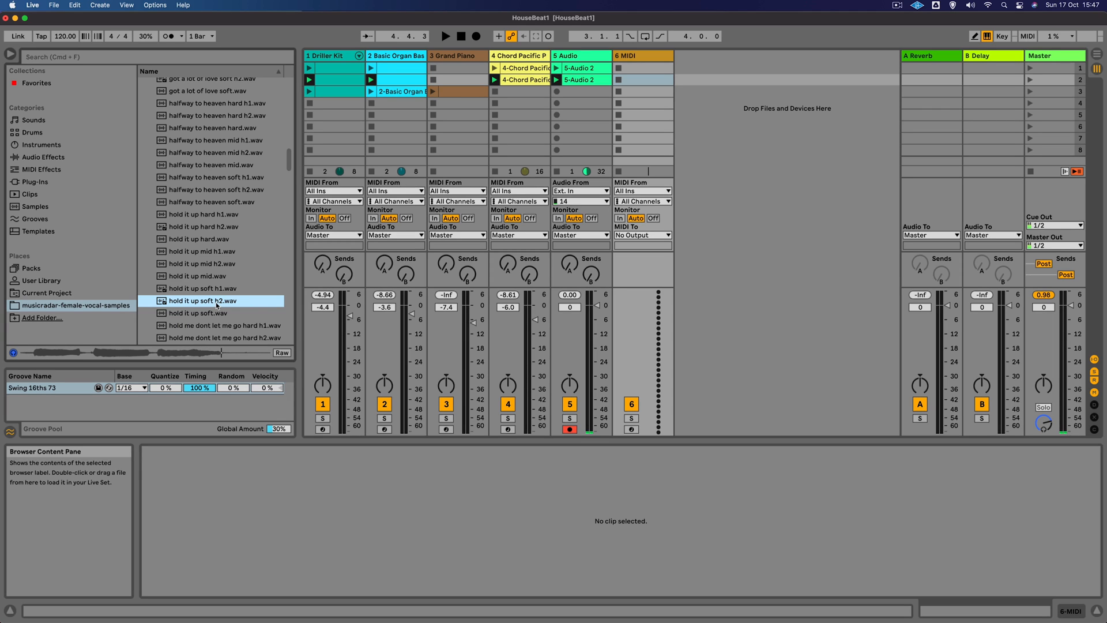
pyautogui.click(215, 291)
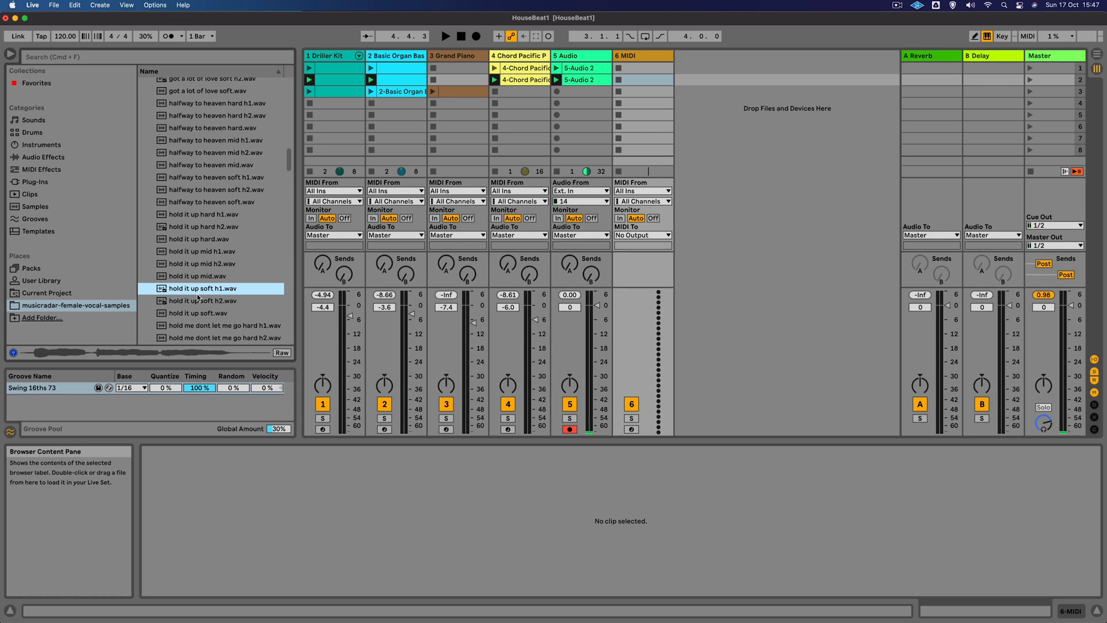
# Step: Load Simpler onto the new MIDI track and place the hold it up soft h1.wav sample in it
pyautogui.click(59, 147)
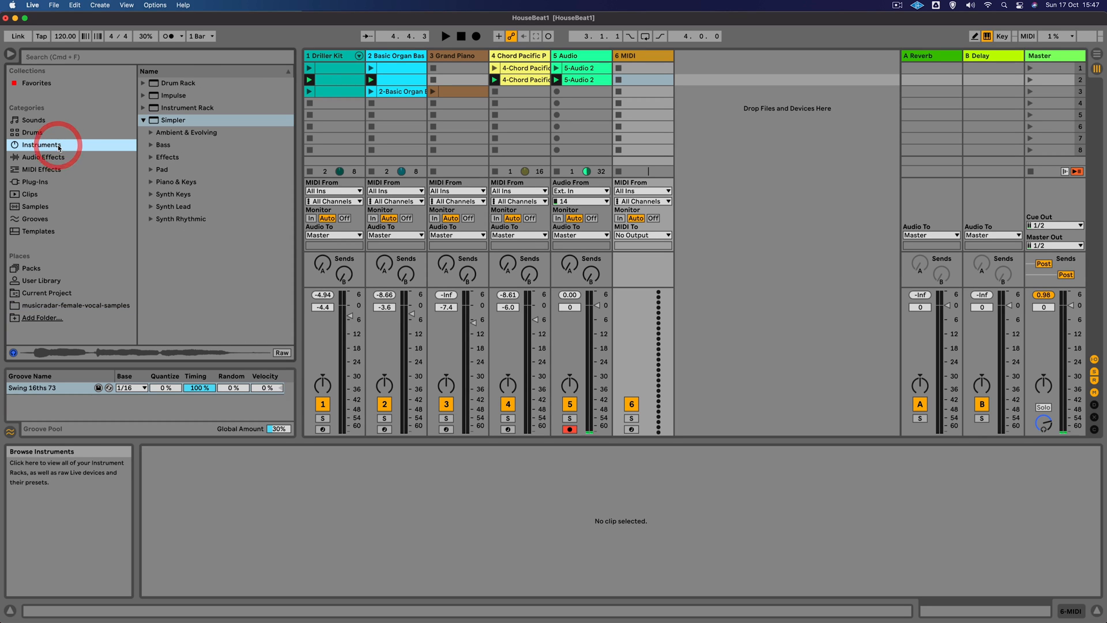
pyautogui.click(148, 120)
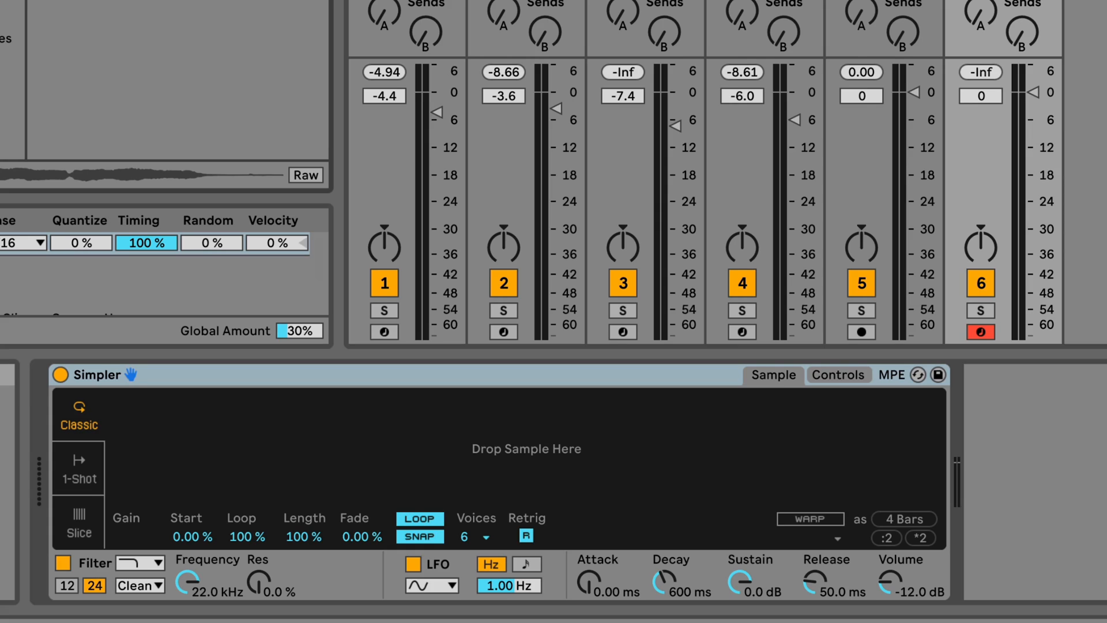
pyautogui.click(14, 249)
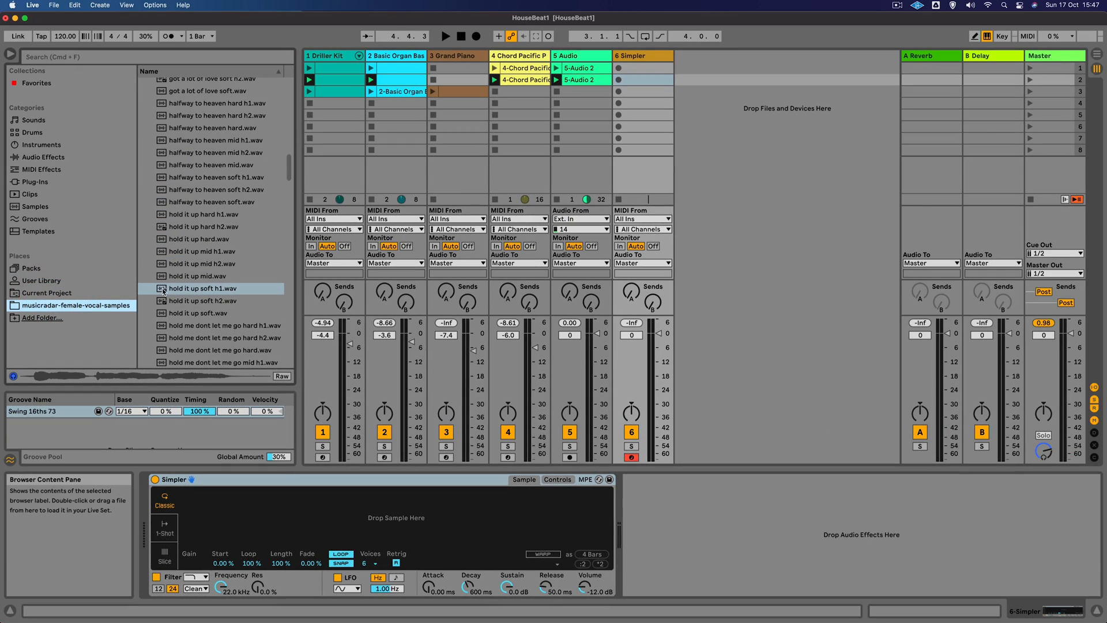
pyautogui.moveTo(163, 291); pyautogui.dragTo(318, 513)
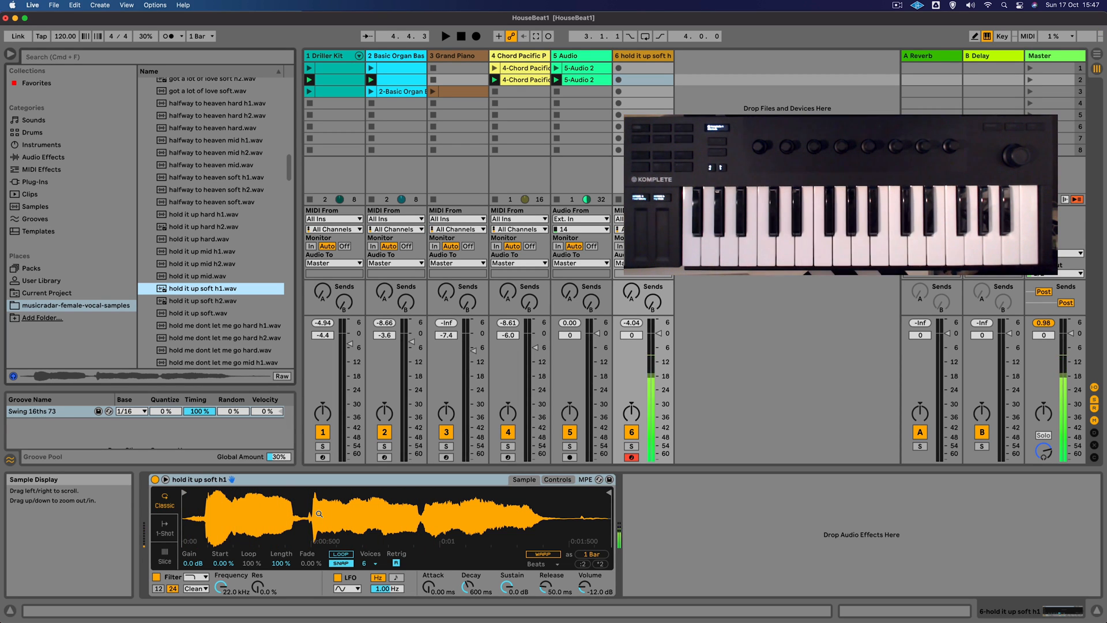
# Step: Launch scene 1 to hear the vocal sampler together with the beat
pyautogui.click(1028, 67)
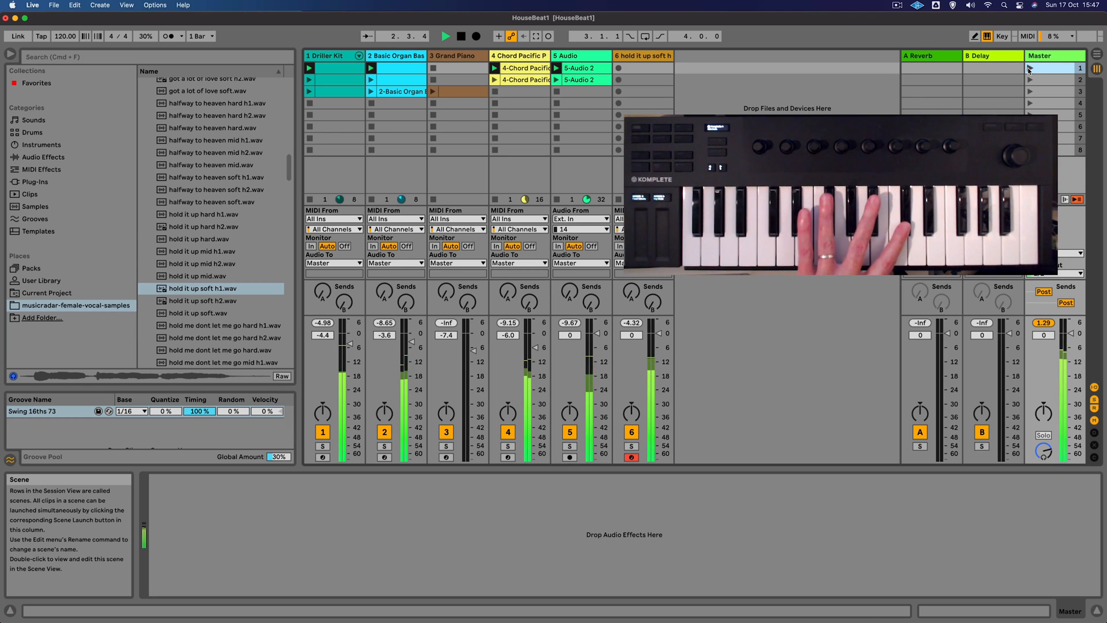
# Step: Warp the hold it up soft h1 sample in Simpler with Complex mode and move its start marker closer to the vocal's onset
pyautogui.click(645, 58)
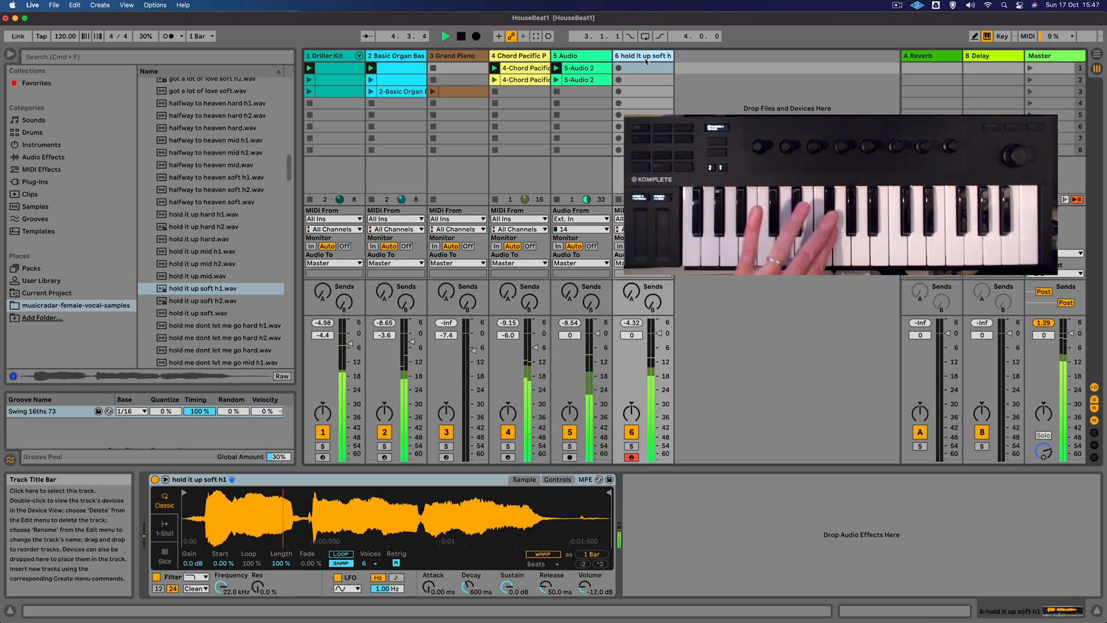
pyautogui.press('space')
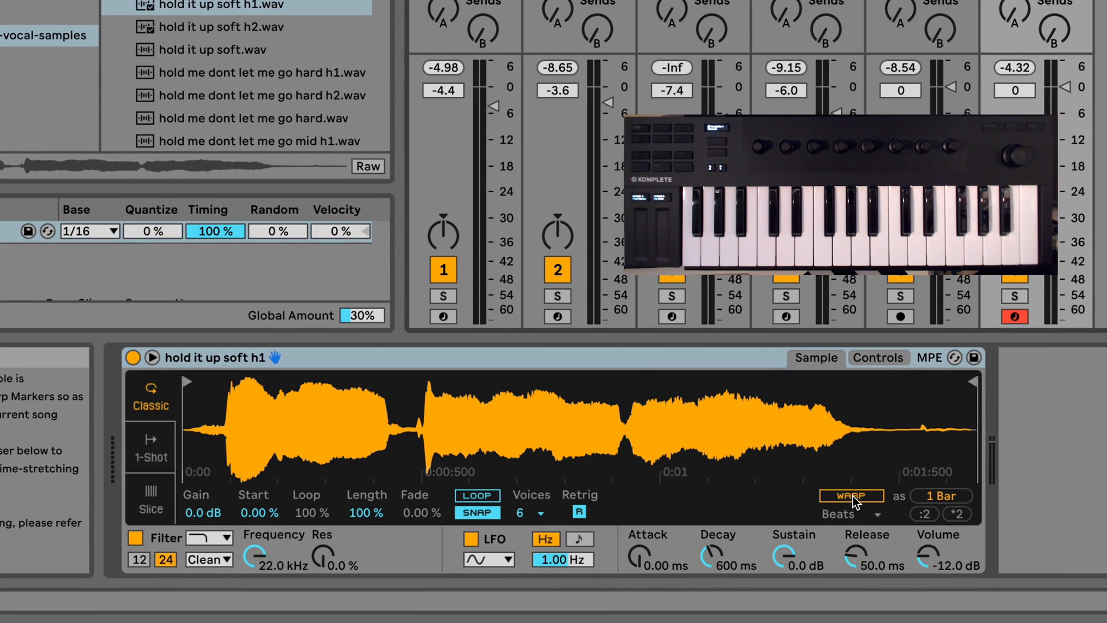
pyautogui.click(852, 496)
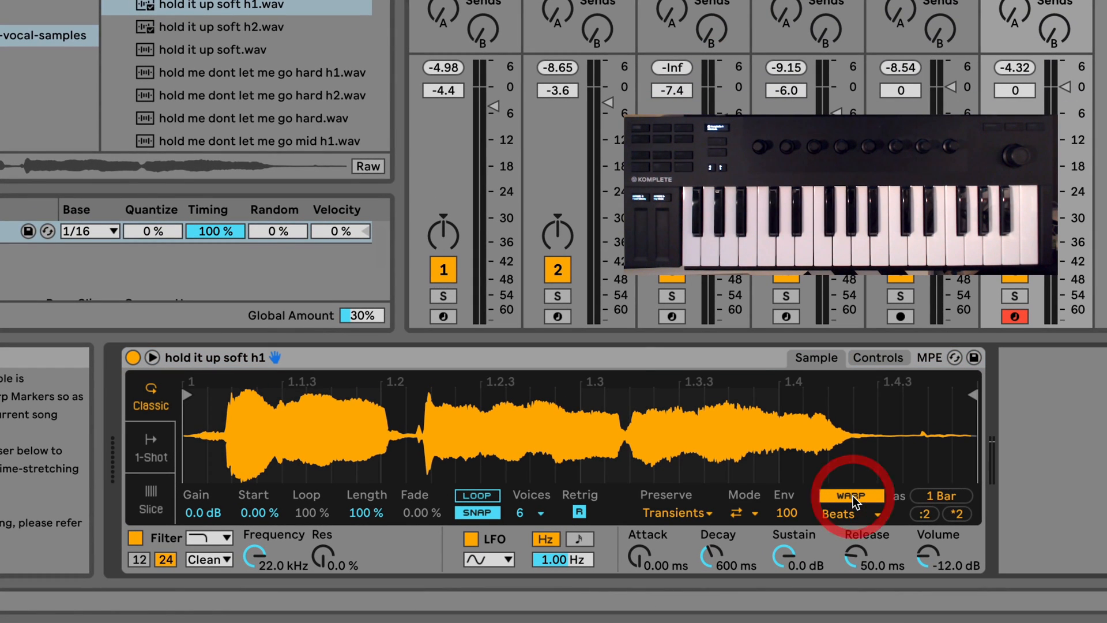
pyautogui.click(877, 516)
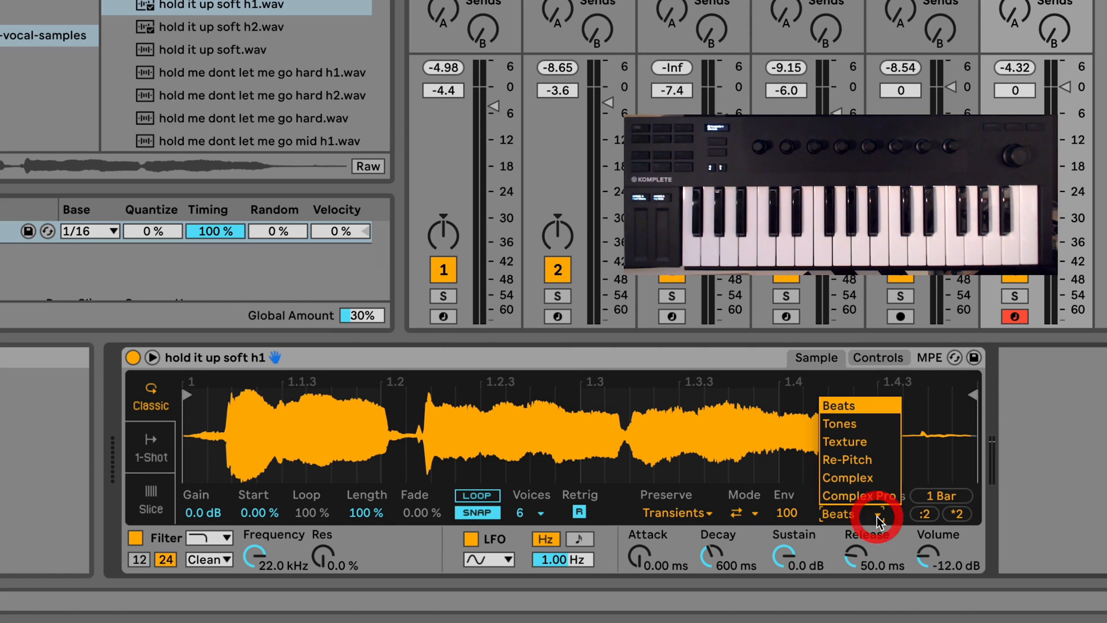
pyautogui.click(862, 480)
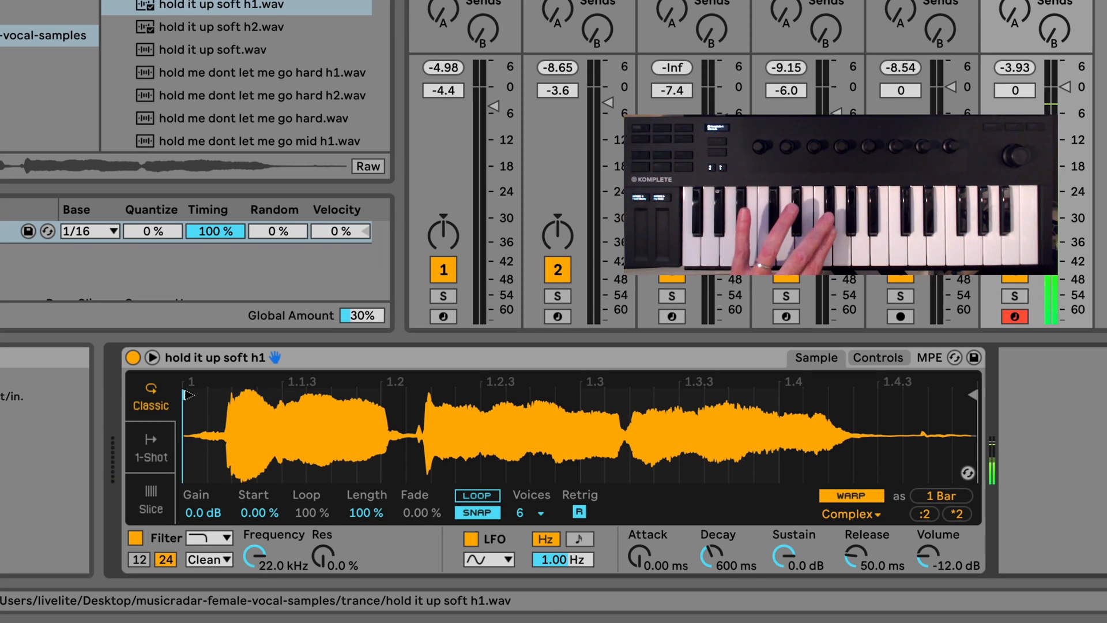
pyautogui.moveTo(189, 395); pyautogui.dragTo(207, 396)
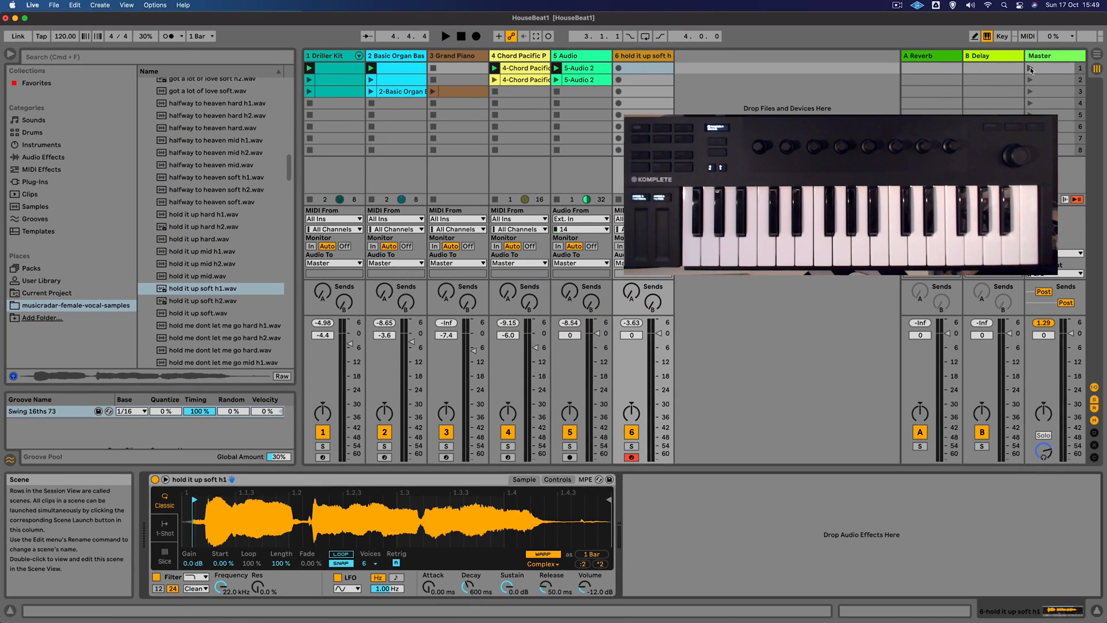
# Step: Play scene 1 and record a C#3 vocal note into the first clip slot of the hold it up soft h1 track
pyautogui.click(1030, 70)
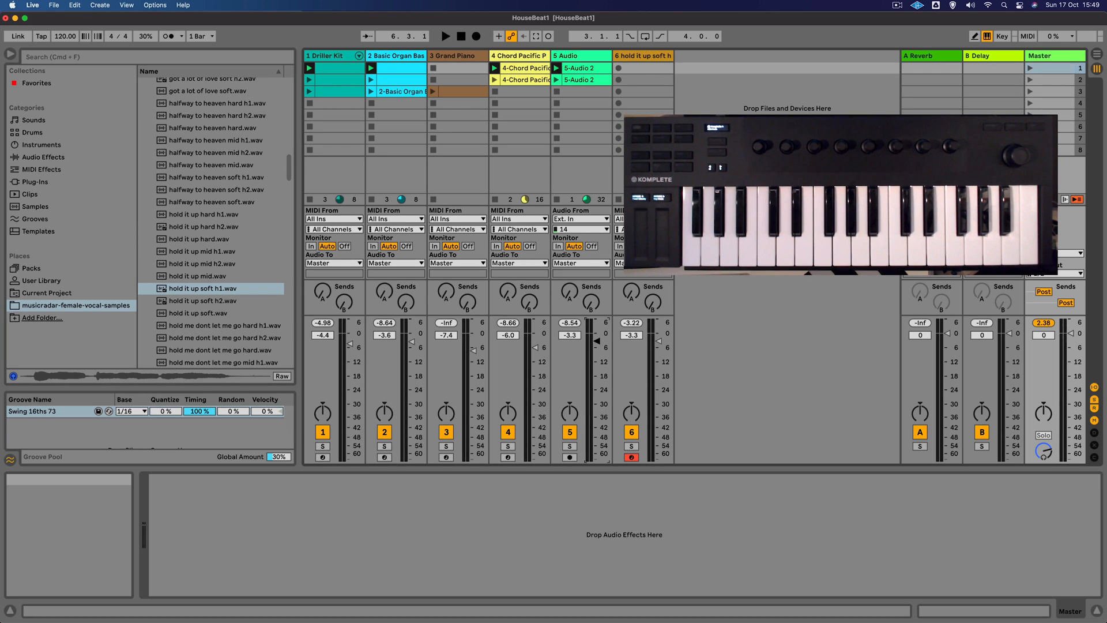
pyautogui.click(619, 70)
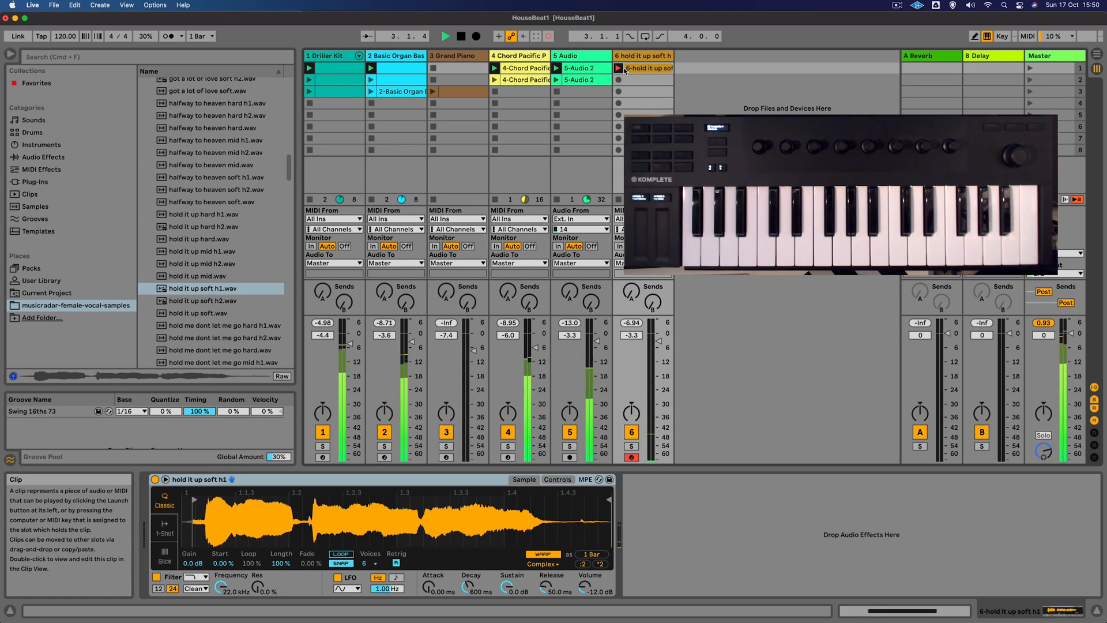
pyautogui.doubleClick(636, 70)
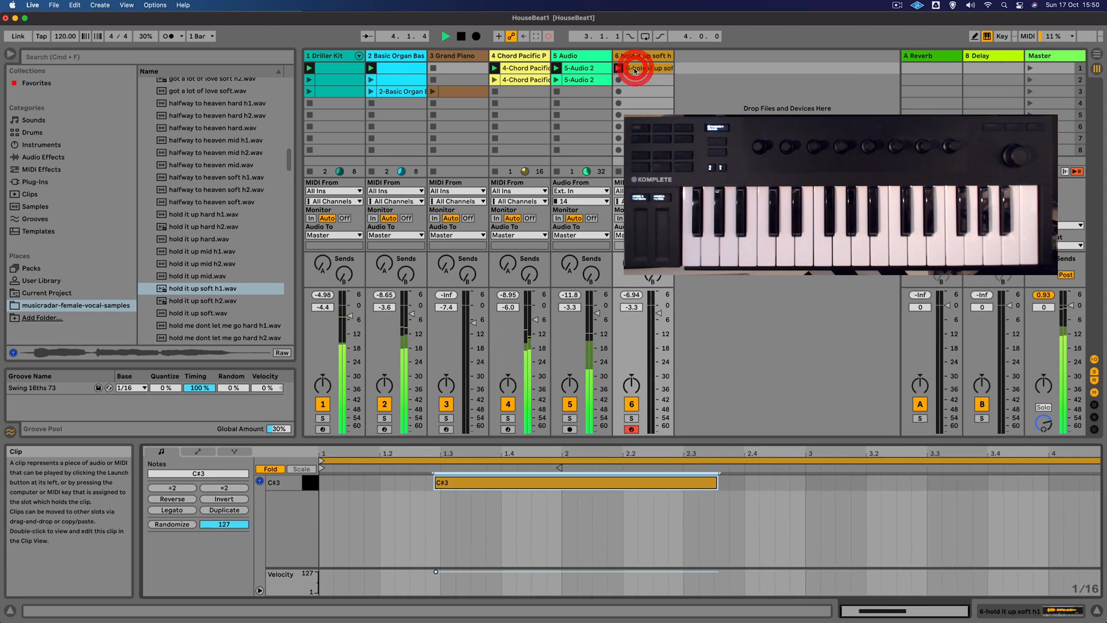
pyautogui.click(617, 68)
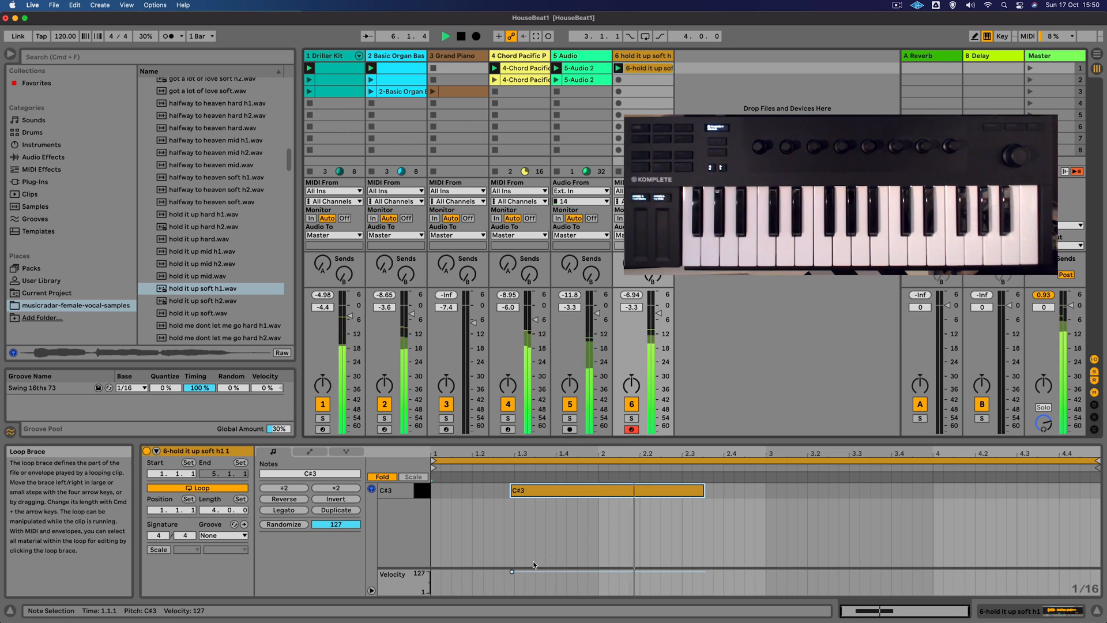
# Step: Stop playback, quantize the note in the first vocal clip and apply the Swing 16ths 73 groove to it
pyautogui.press('space')
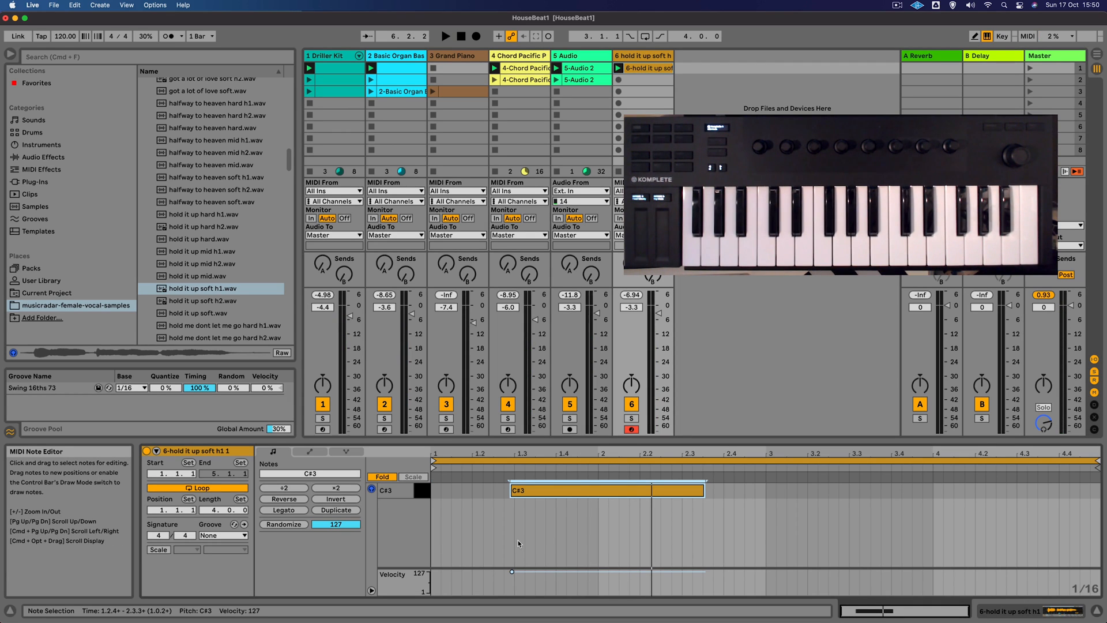
pyautogui.press('super+u')
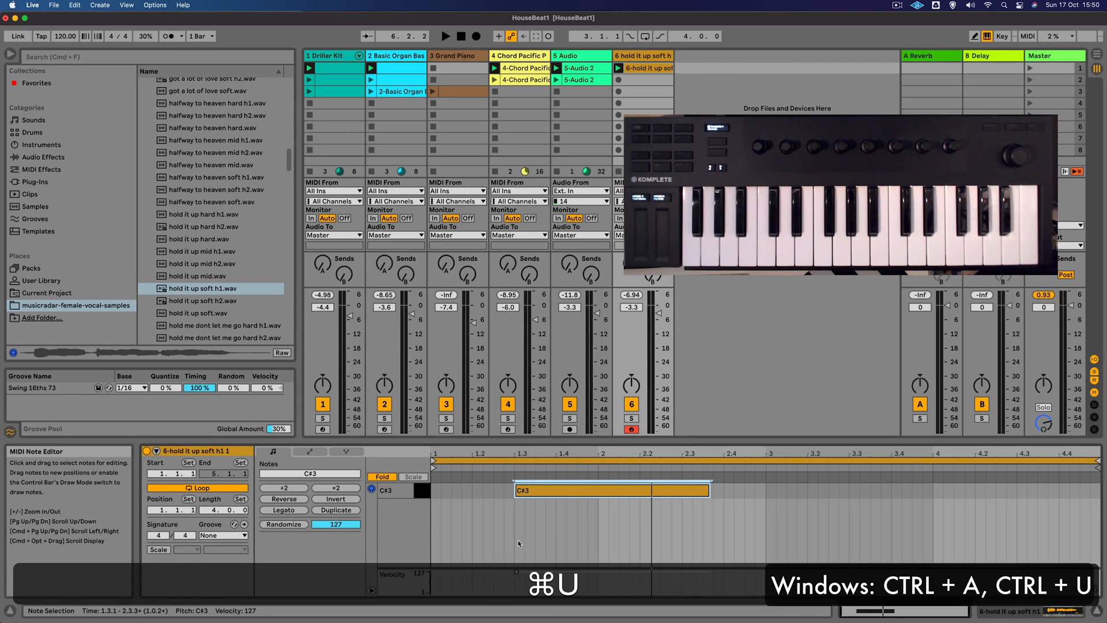
pyautogui.click(242, 536)
pyautogui.click(229, 553)
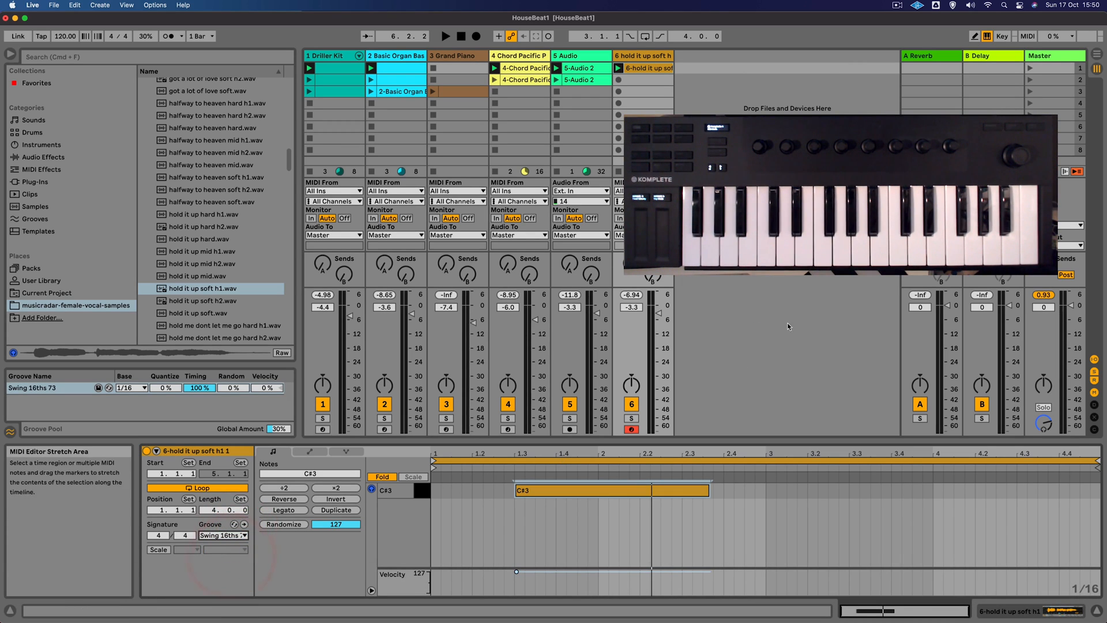
# Step: Play scene 2 and record the notes F#2 and C#3 into the second clip slot of the vocal track
pyautogui.click(1031, 81)
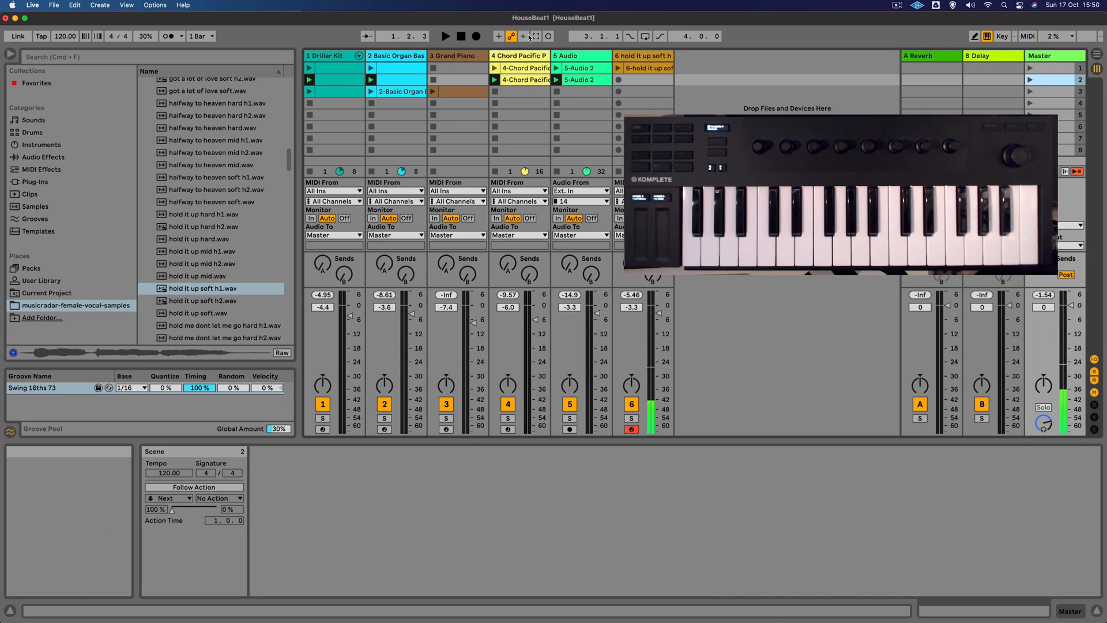
pyautogui.click(616, 80)
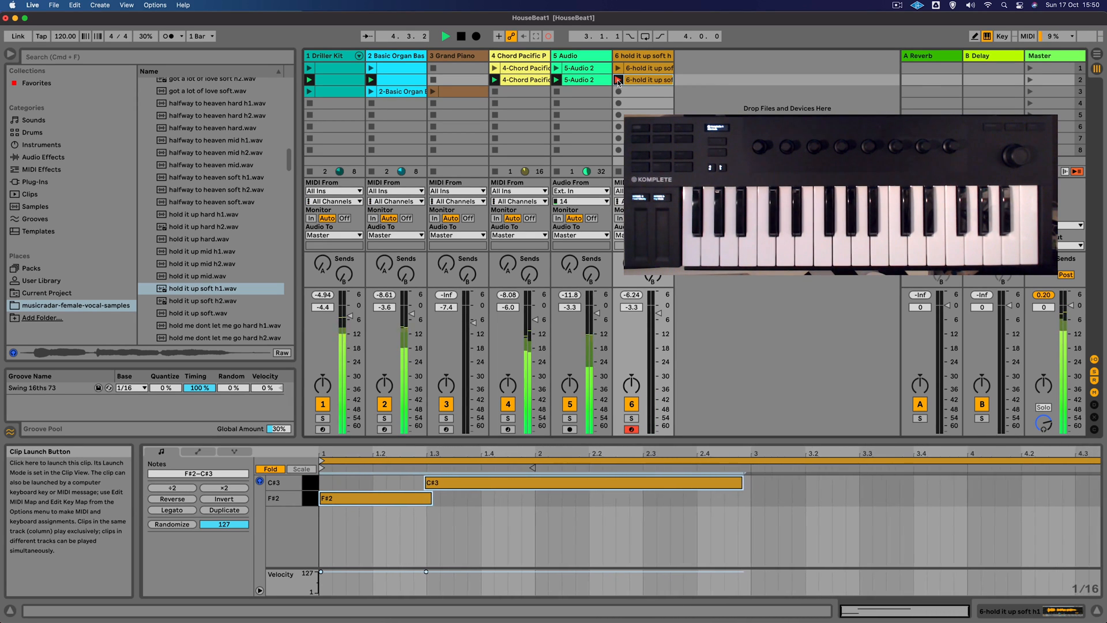
pyautogui.click(617, 80)
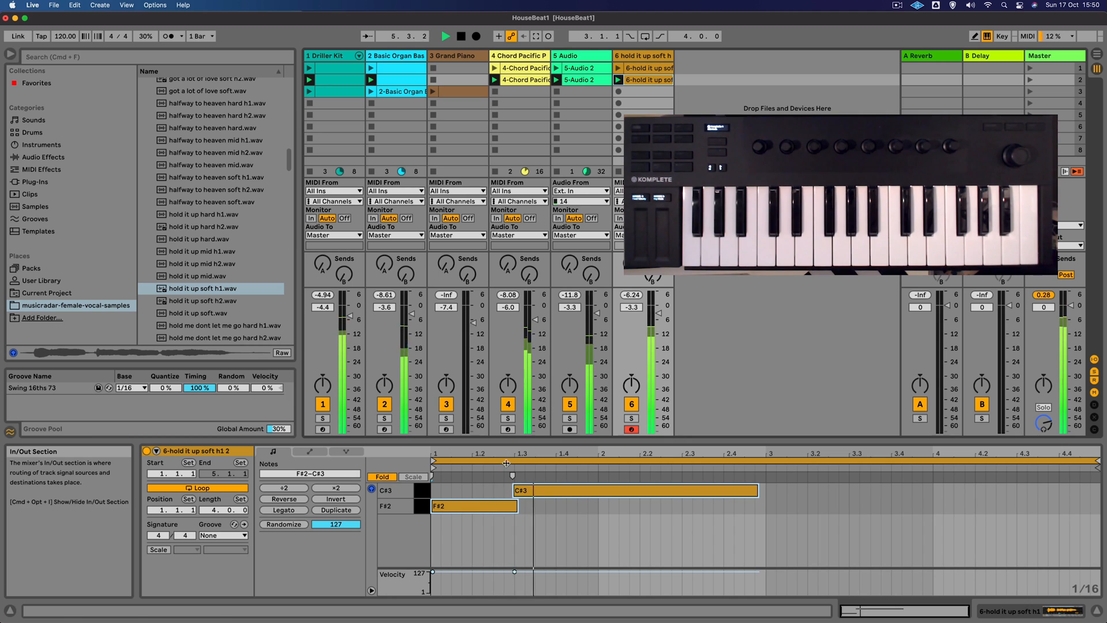
# Step: Stop playback, quantize all notes in the second vocal clip and apply the Swing 16ths 73 groove
pyautogui.press('space')
pyautogui.click(498, 527)
pyautogui.press('cmd+a')
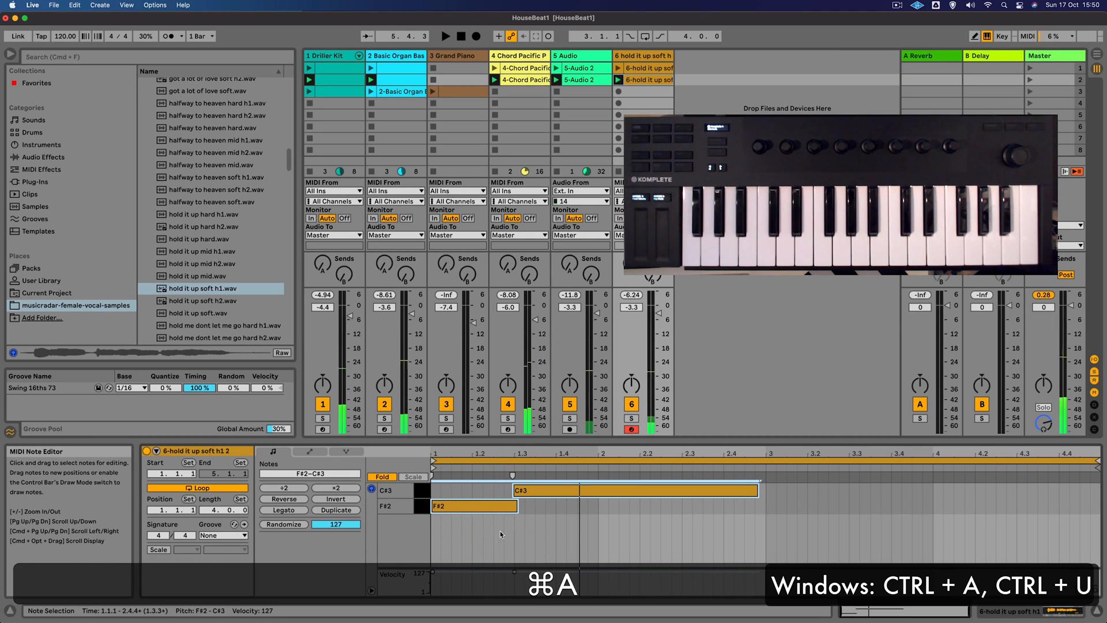
pyautogui.press('super+u')
pyautogui.click(224, 535)
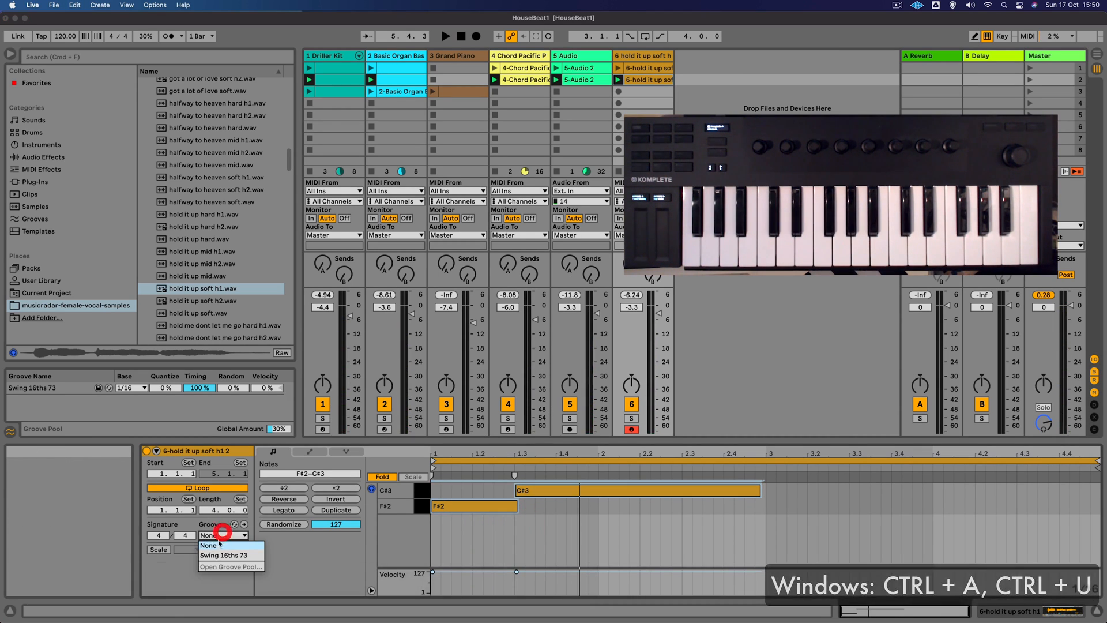
pyautogui.click(219, 557)
# Step: Play back the second vocal clip and move the Simpler sample's start marker slightly further toward the first word
pyautogui.press('space')
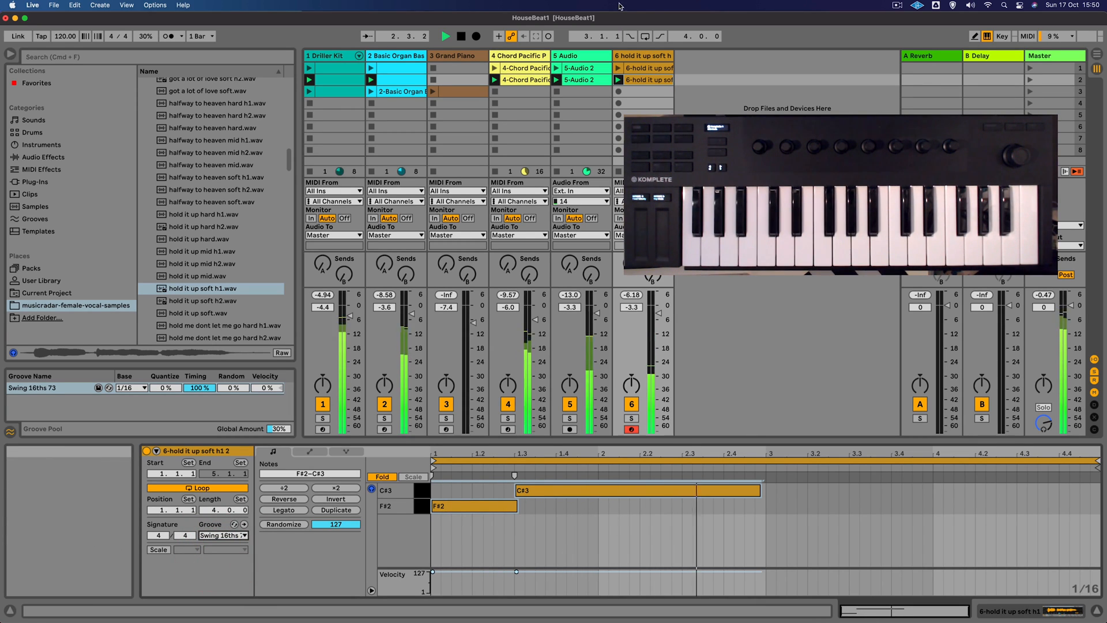
pyautogui.doubleClick(646, 58)
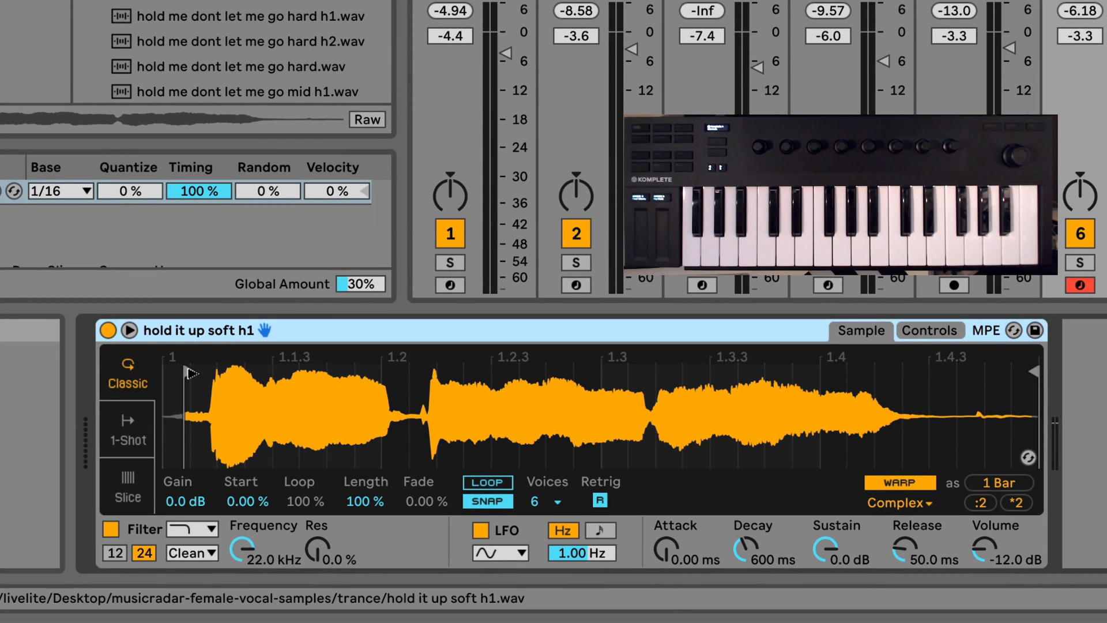
pyautogui.click(191, 374)
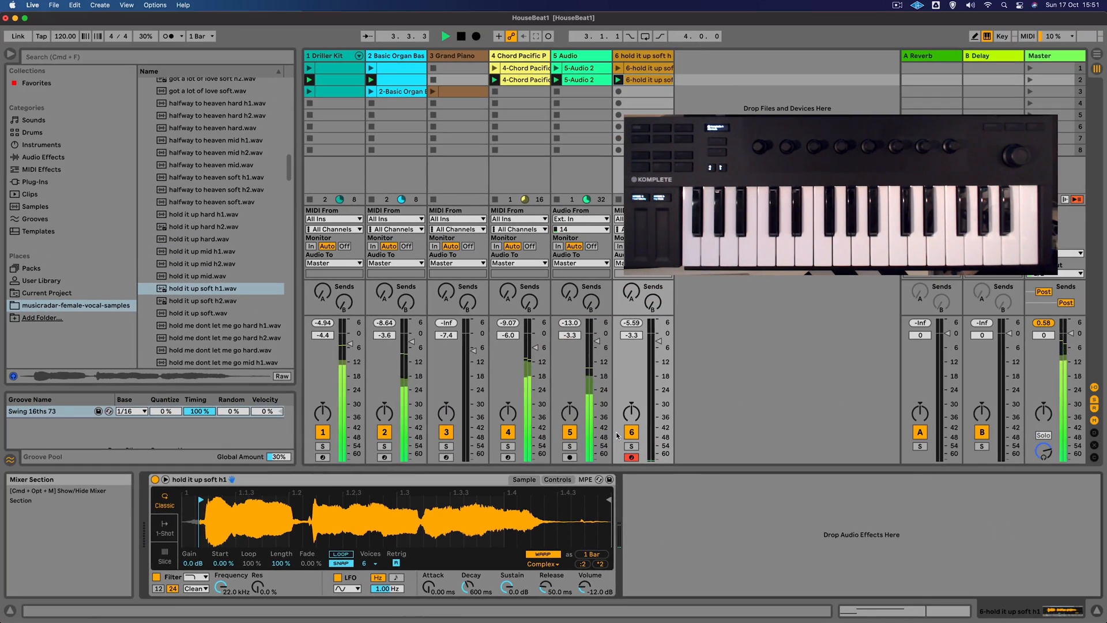
# Step: Play scene 3 and record a vocal pattern of G#2, D#2 and C#2 notes into the vocal track's third clip slot
pyautogui.click(1058, 92)
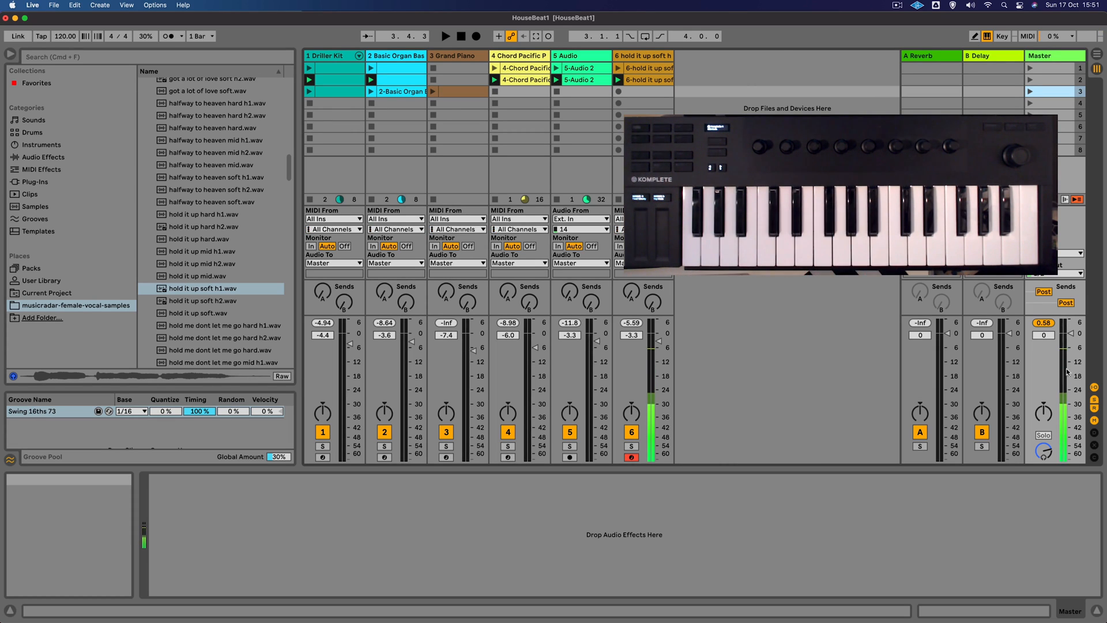
pyautogui.click(1030, 91)
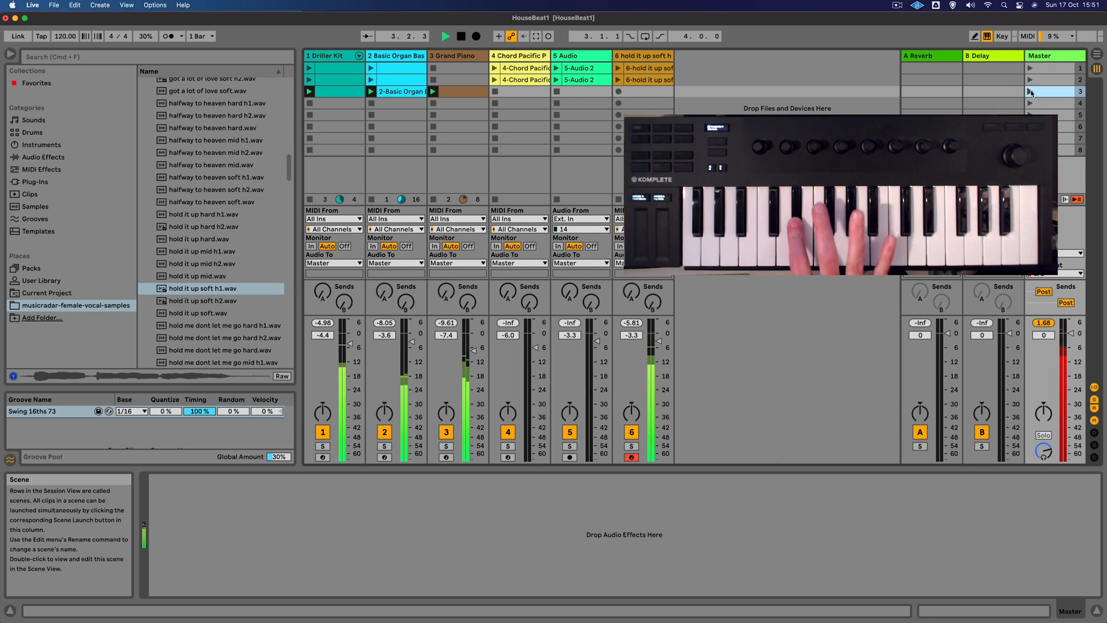
pyautogui.click(618, 93)
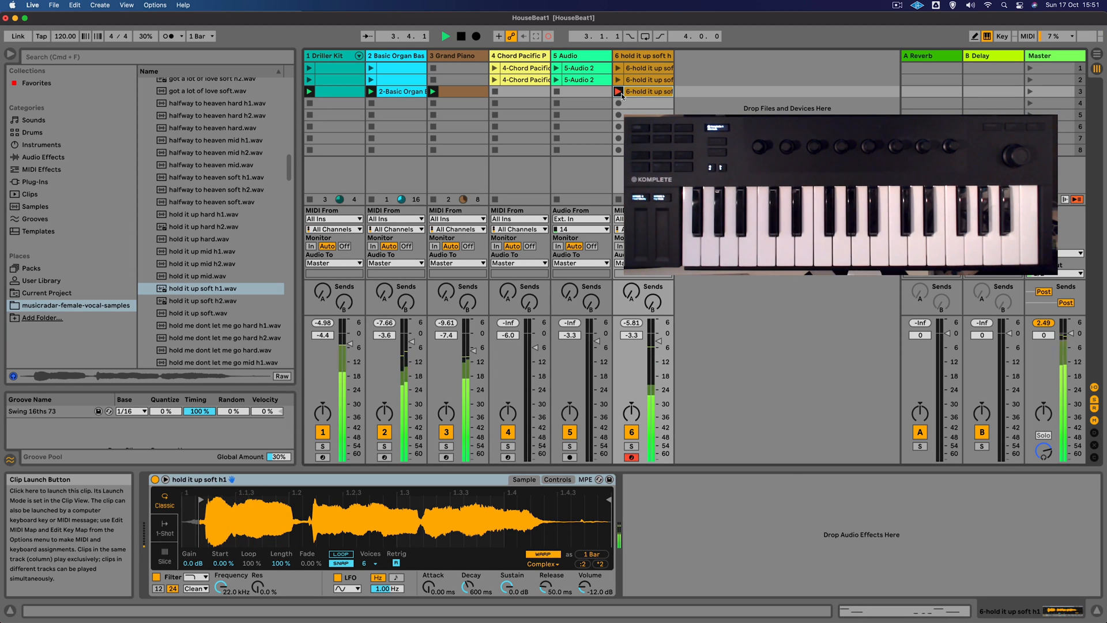
pyautogui.click(619, 91)
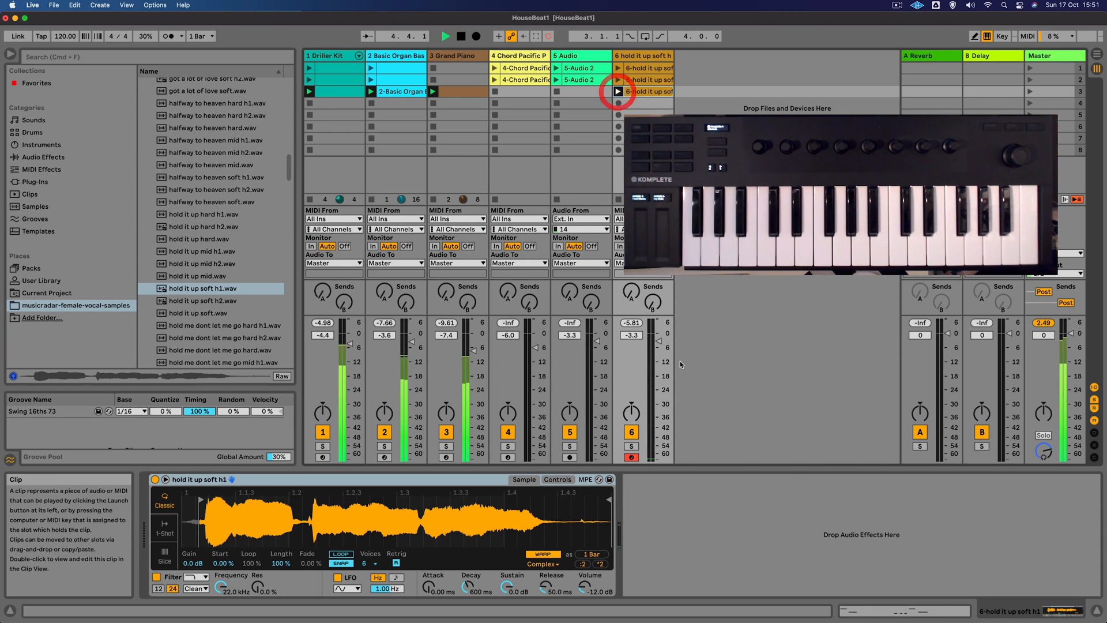
# Step: Quantize all notes in the third vocal clip, apply the Swing 16ths 73 groove and play it back
pyautogui.press('space')
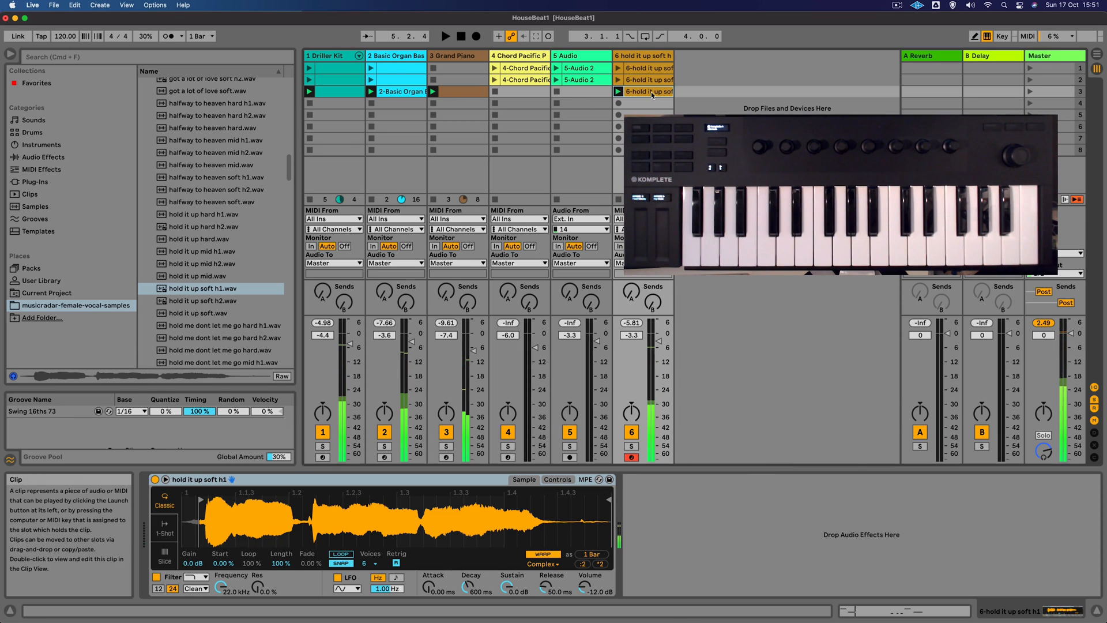
pyautogui.click(652, 93)
pyautogui.click(623, 521)
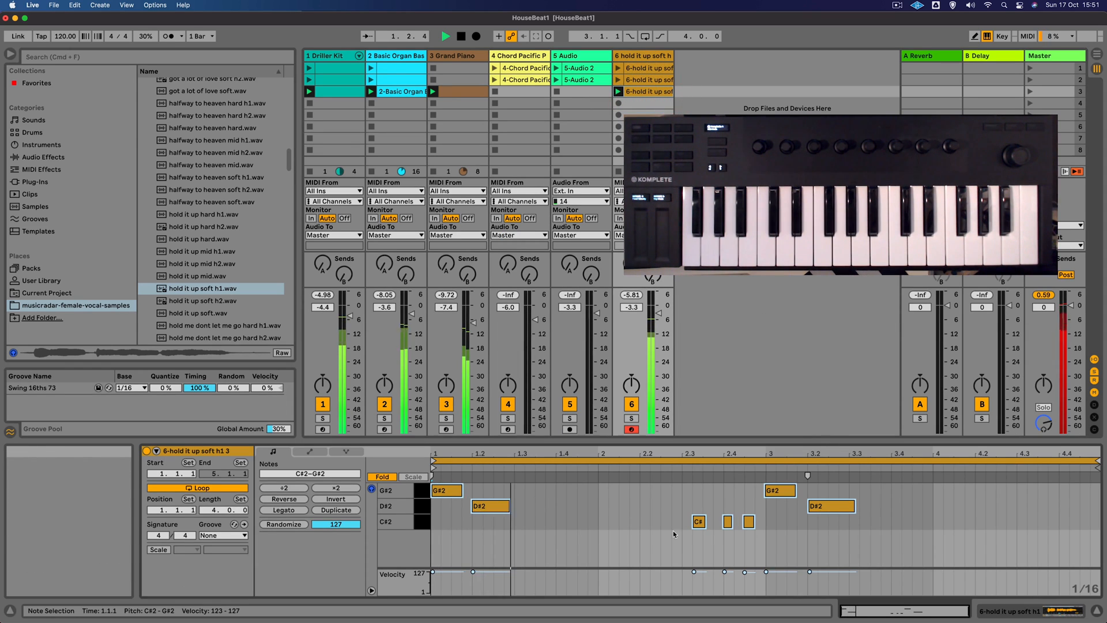
pyautogui.press('super+a')
pyautogui.press('super+u')
pyautogui.press('super+u')
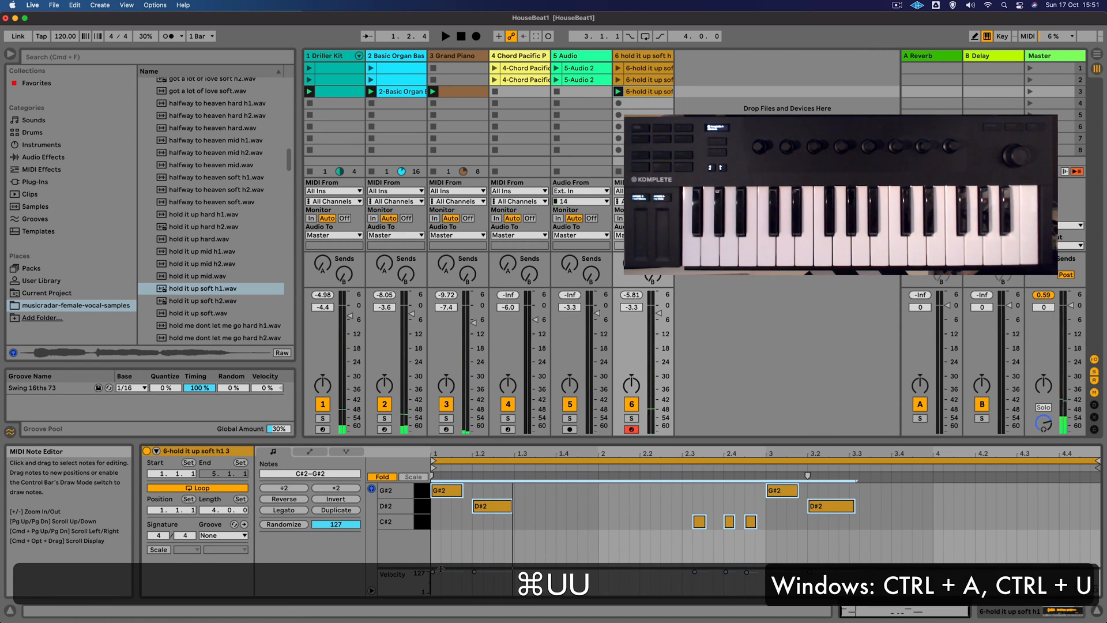
pyautogui.click(215, 535)
pyautogui.click(217, 548)
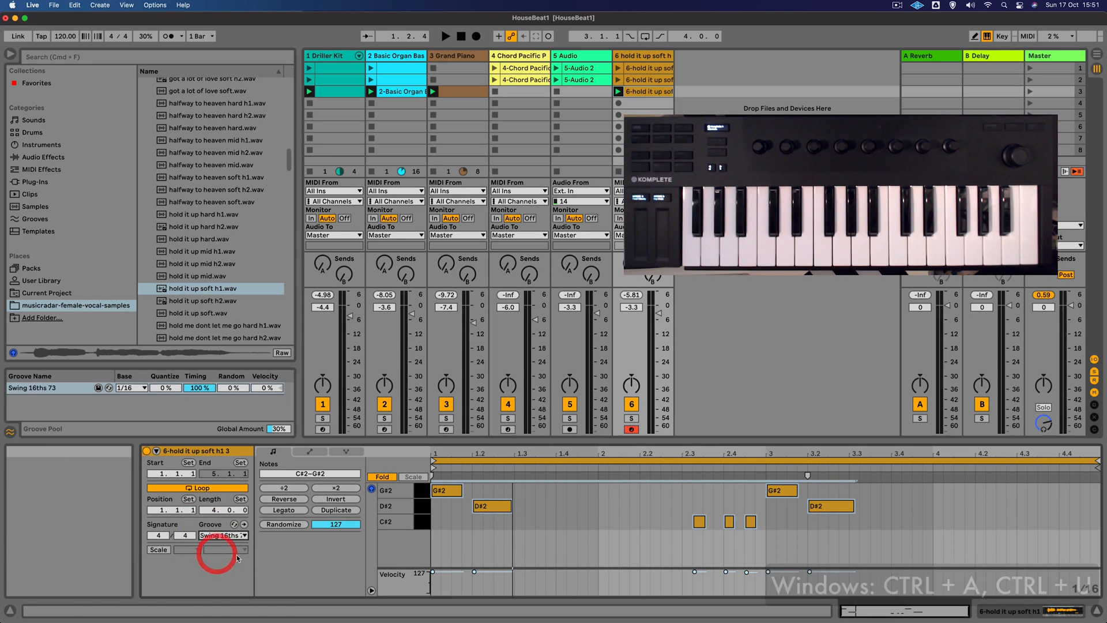
pyautogui.press('space')
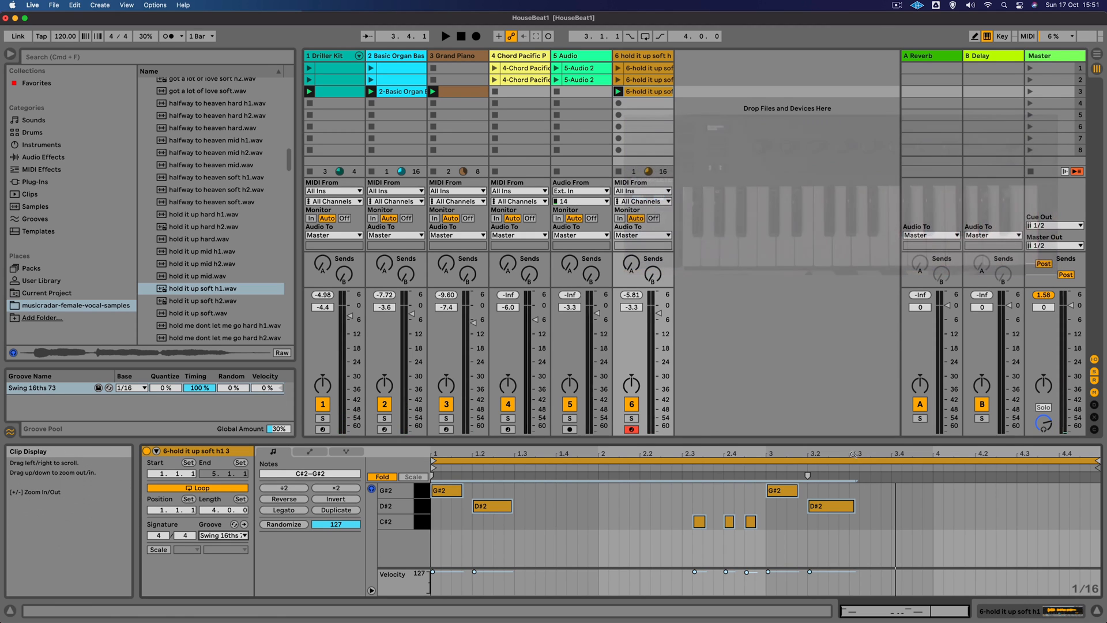
# Step: Shorten the last D#2 note in the third vocal clip to end at 3.3 and play the clip
pyautogui.moveTo(858, 465); pyautogui.dragTo(849, 488)
pyautogui.click(818, 524)
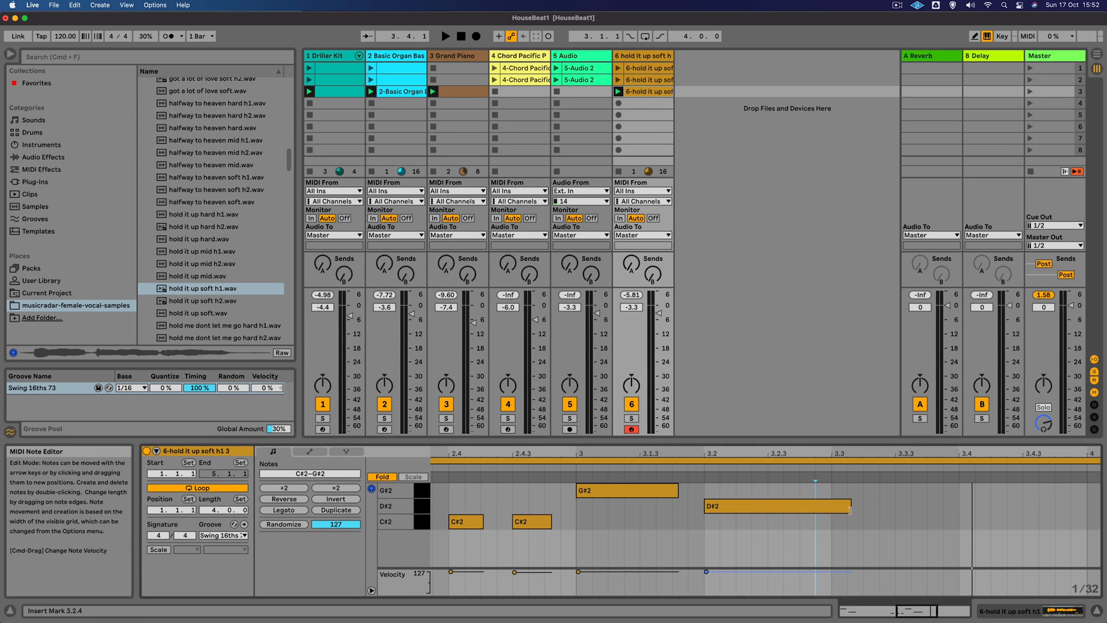
pyautogui.moveTo(850, 510); pyautogui.dragTo(835, 510)
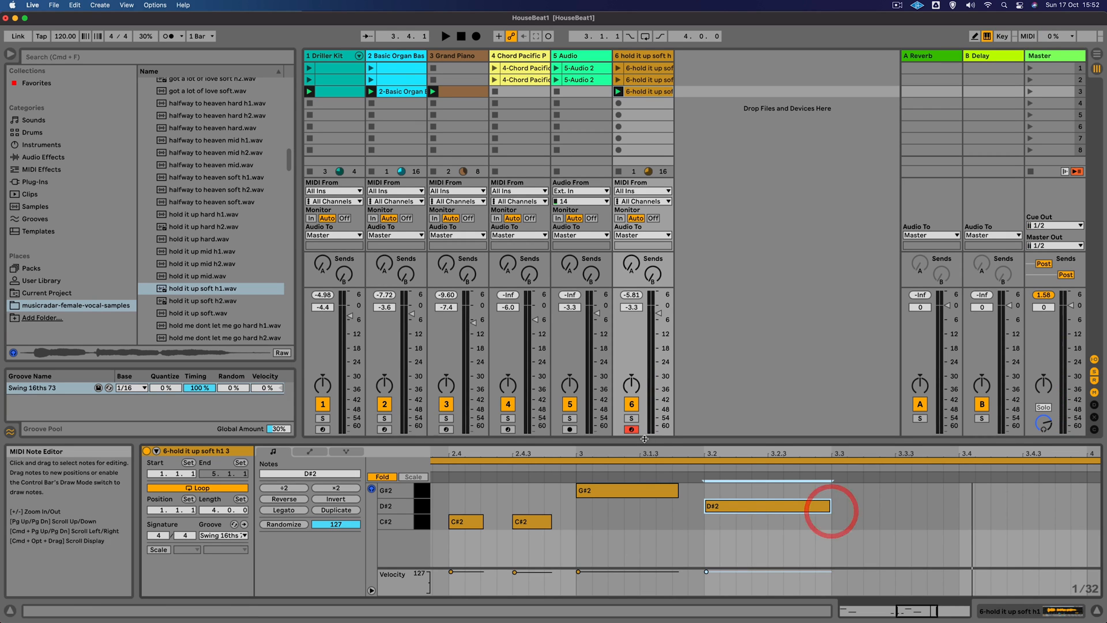
pyautogui.moveTo(651, 452); pyautogui.dragTo(651, 412)
pyautogui.press('space')
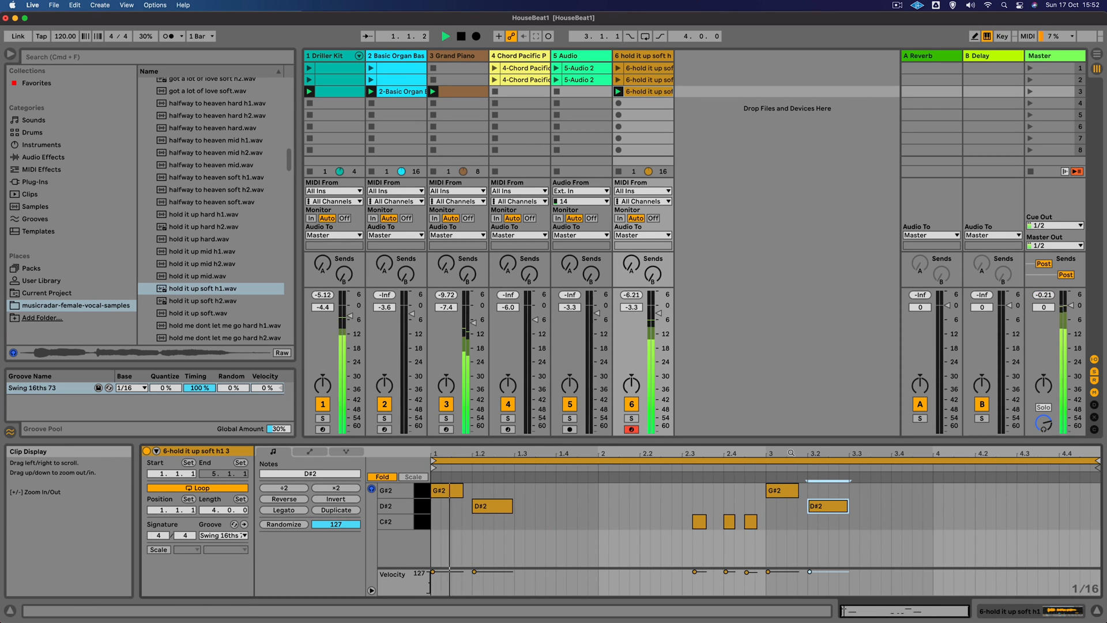